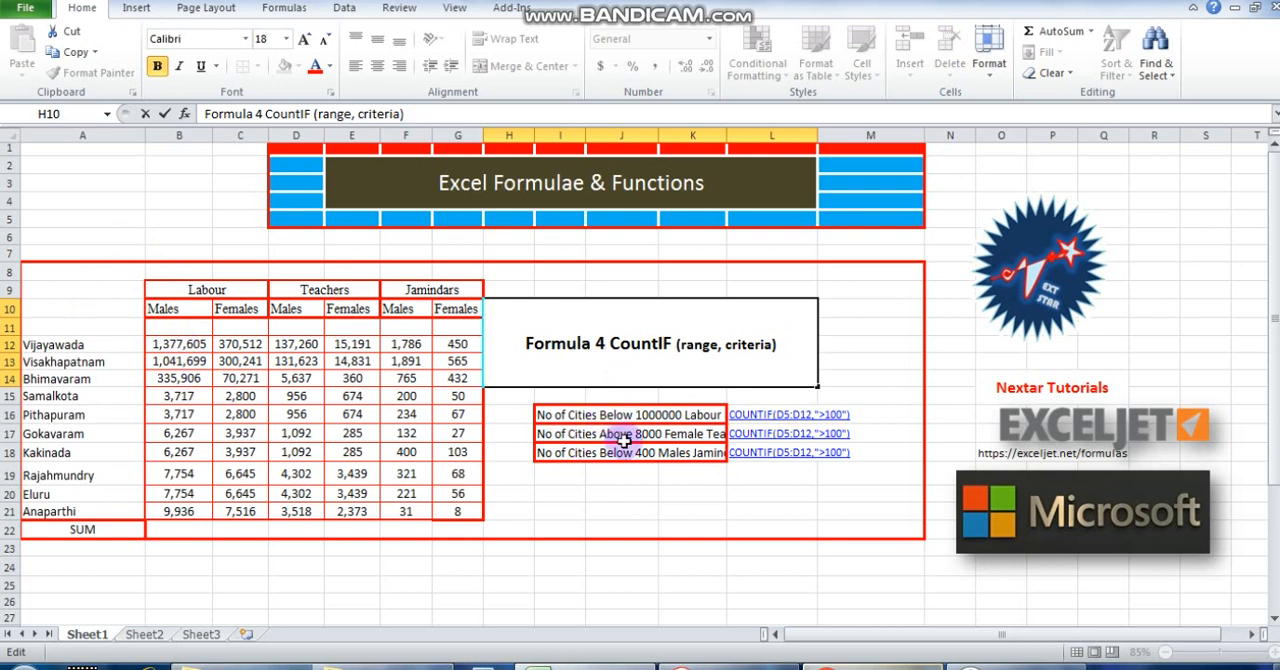
# Narrow column H and widen column K so the three city-count labels in rows 16 to 18 fit.
pyautogui.click(590, 415)
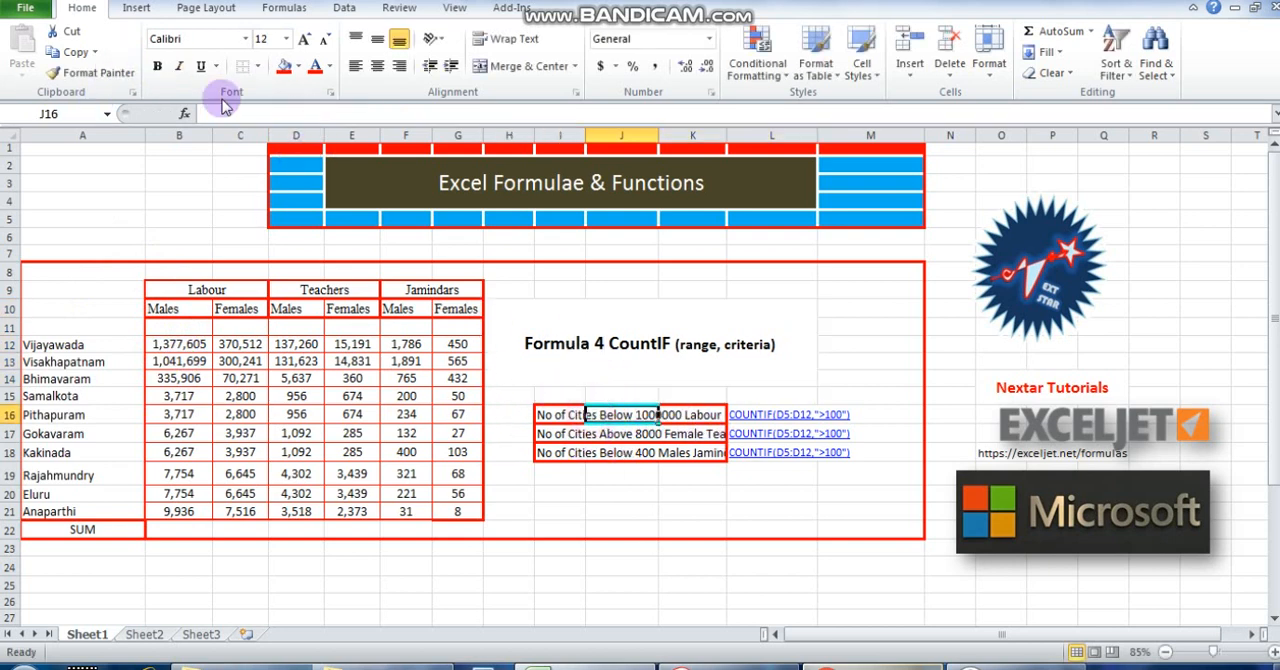
pyautogui.click(546, 413)
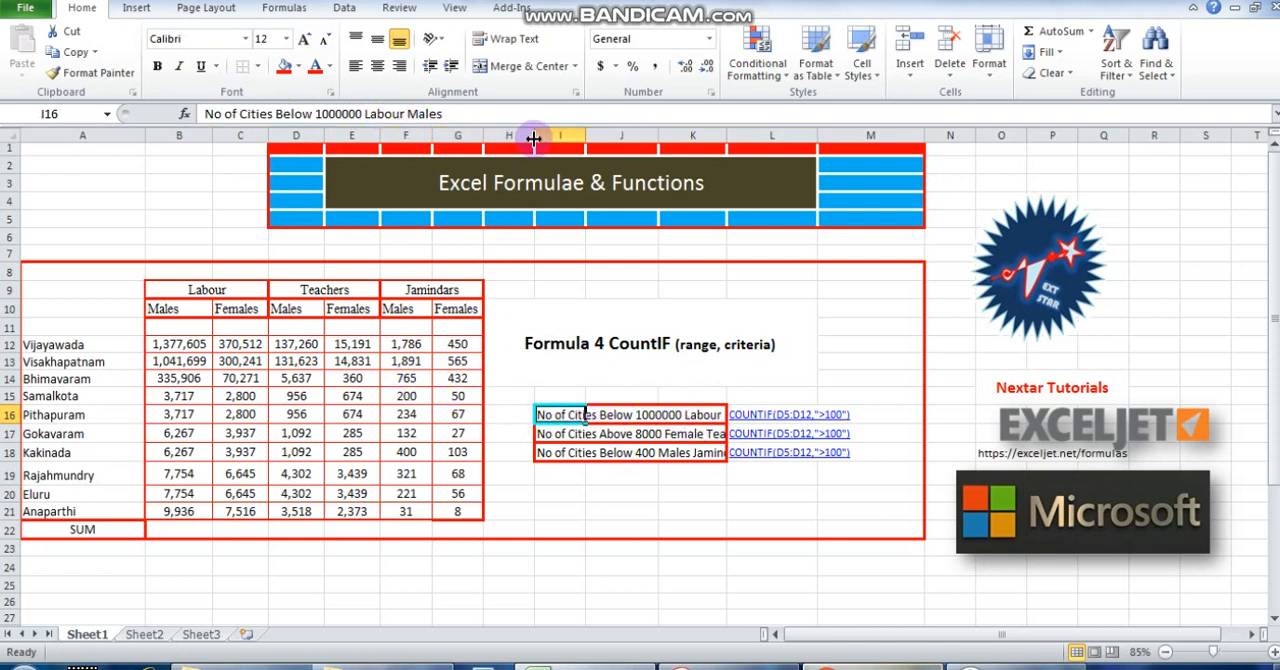
pyautogui.moveTo(534, 138); pyautogui.dragTo(502, 138)
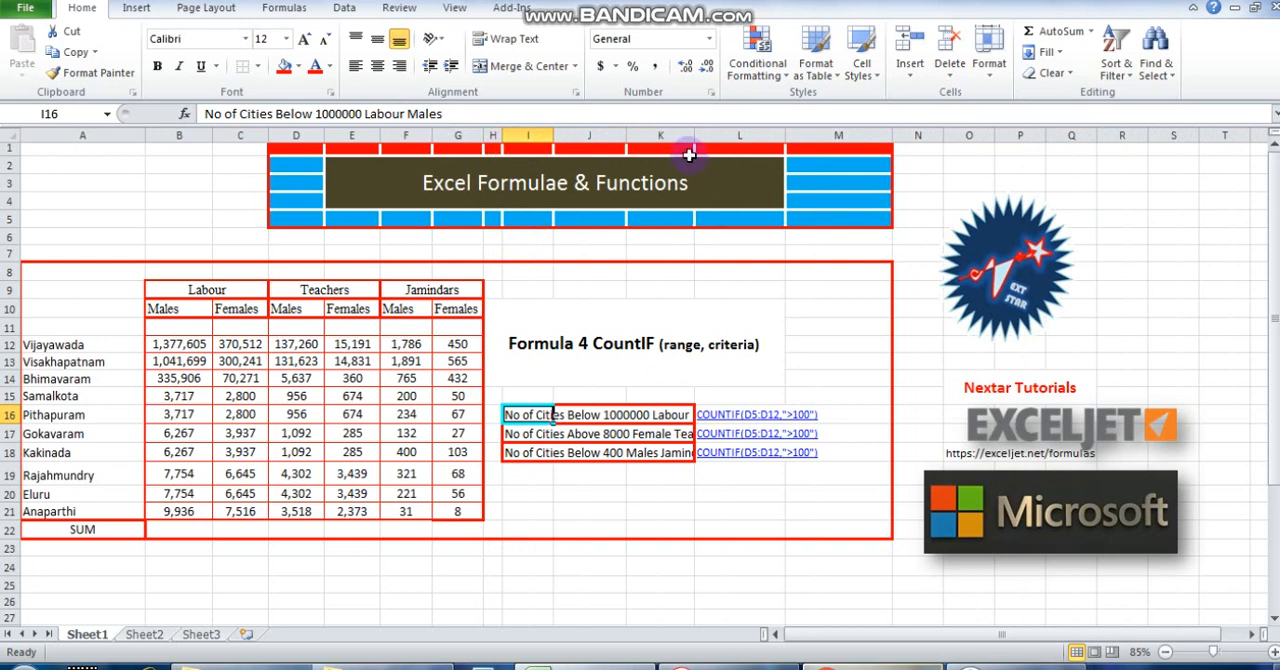
pyautogui.moveTo(695, 136); pyautogui.dragTo(743, 136)
pyautogui.click(737, 148)
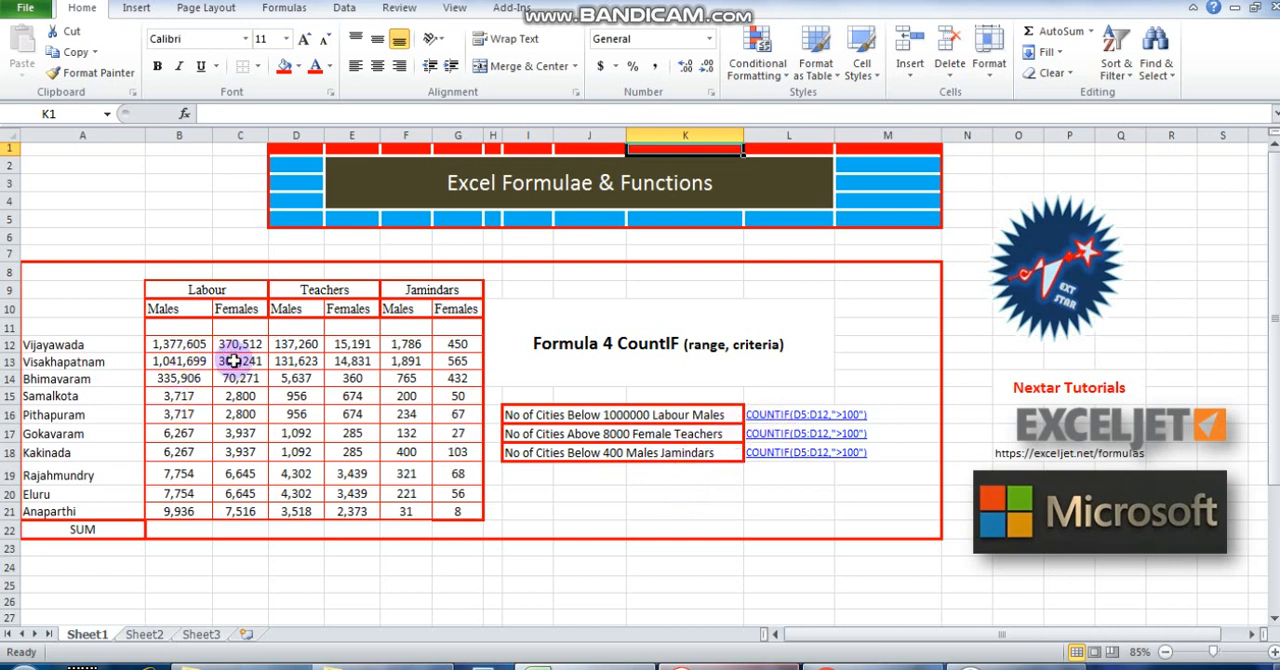
# Change the range in L16's COUNTIF text to B12:D21.
pyautogui.click(760, 414)
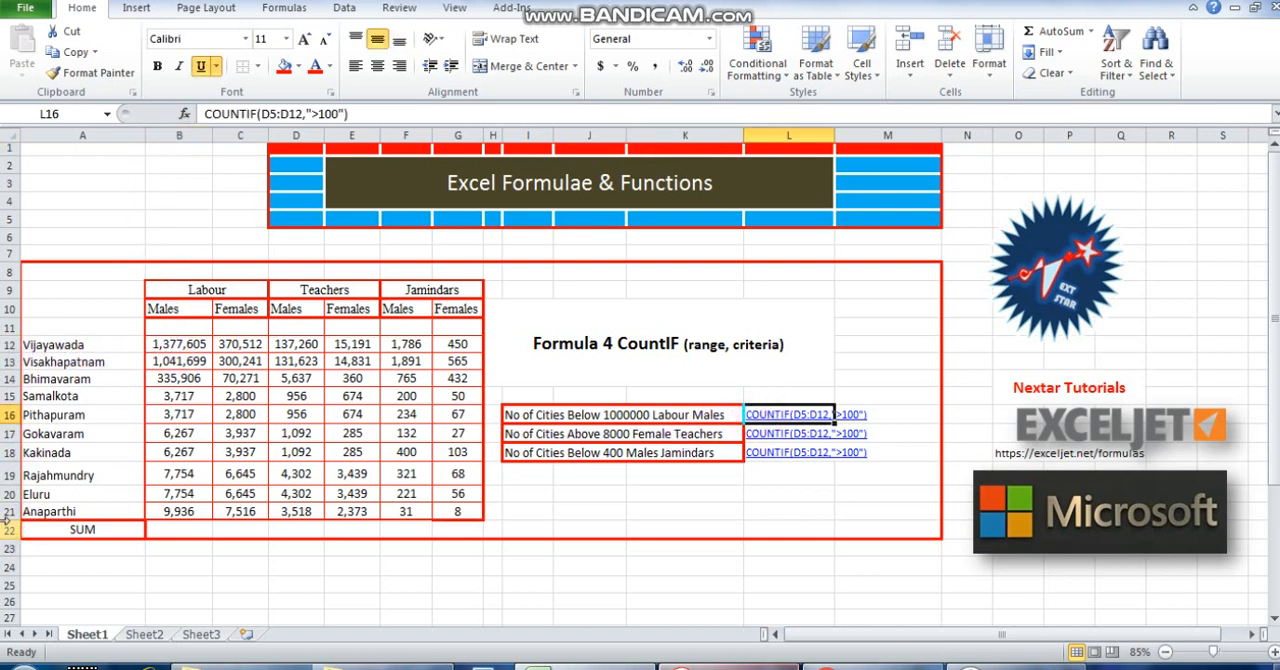
pyautogui.click(177, 343)
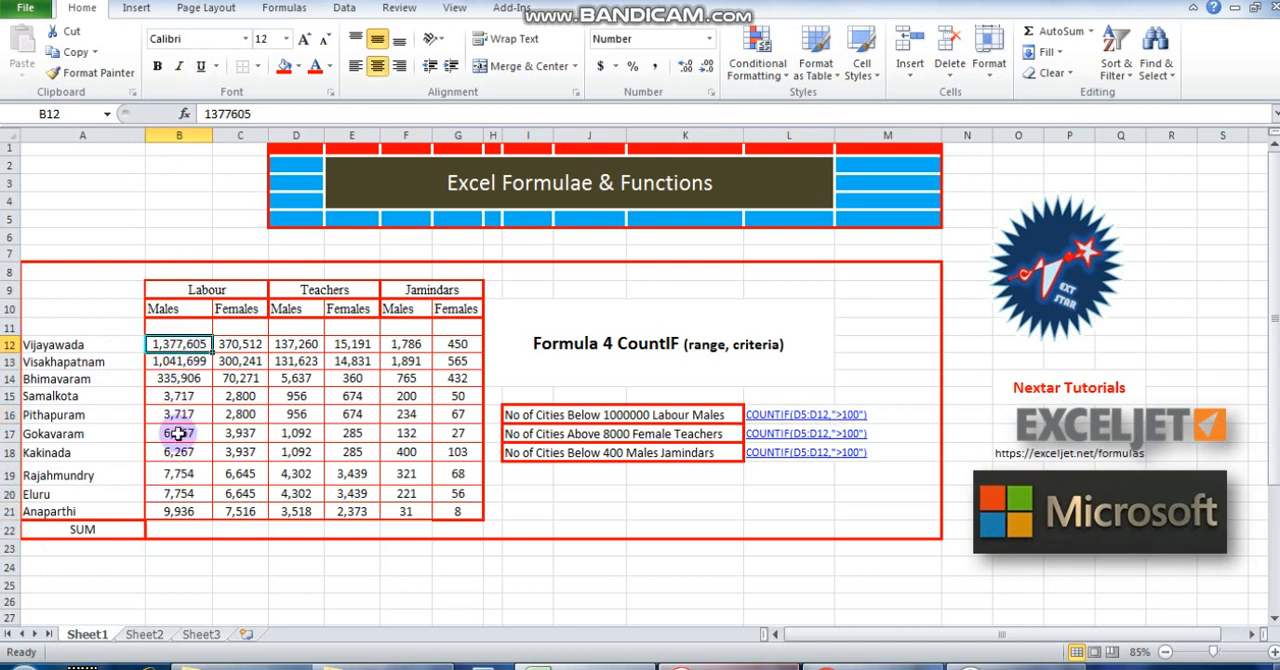
pyautogui.click(172, 510)
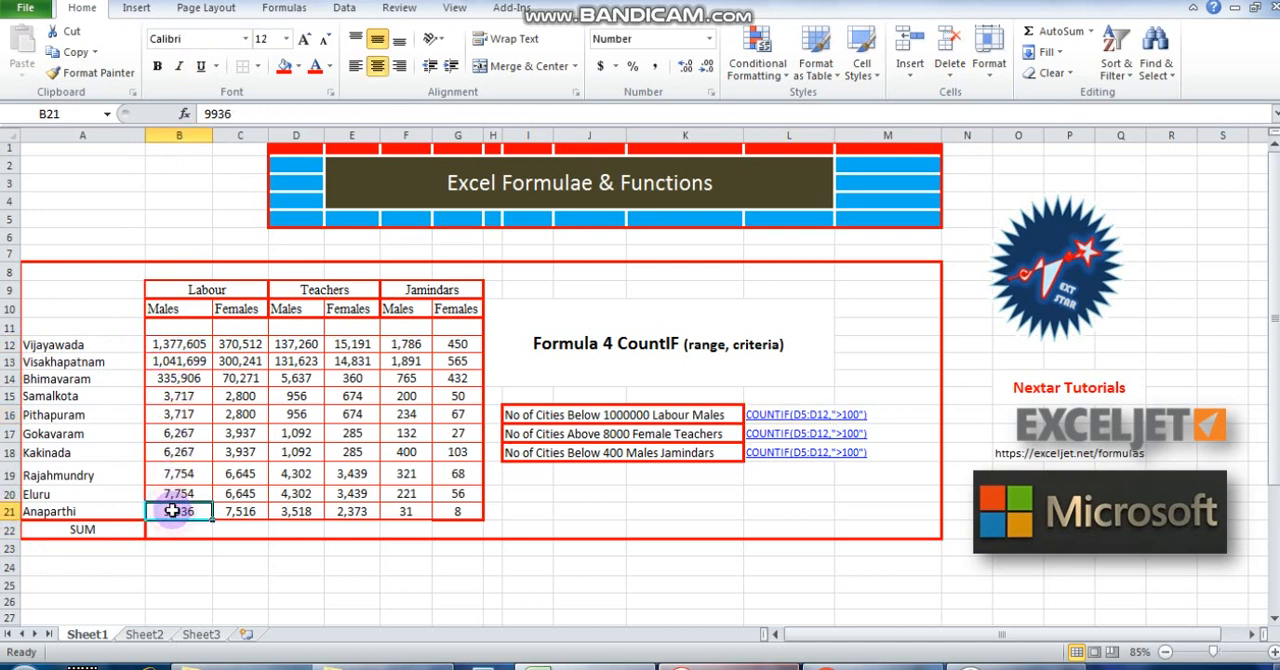
pyautogui.click(748, 415)
pyautogui.click(260, 114)
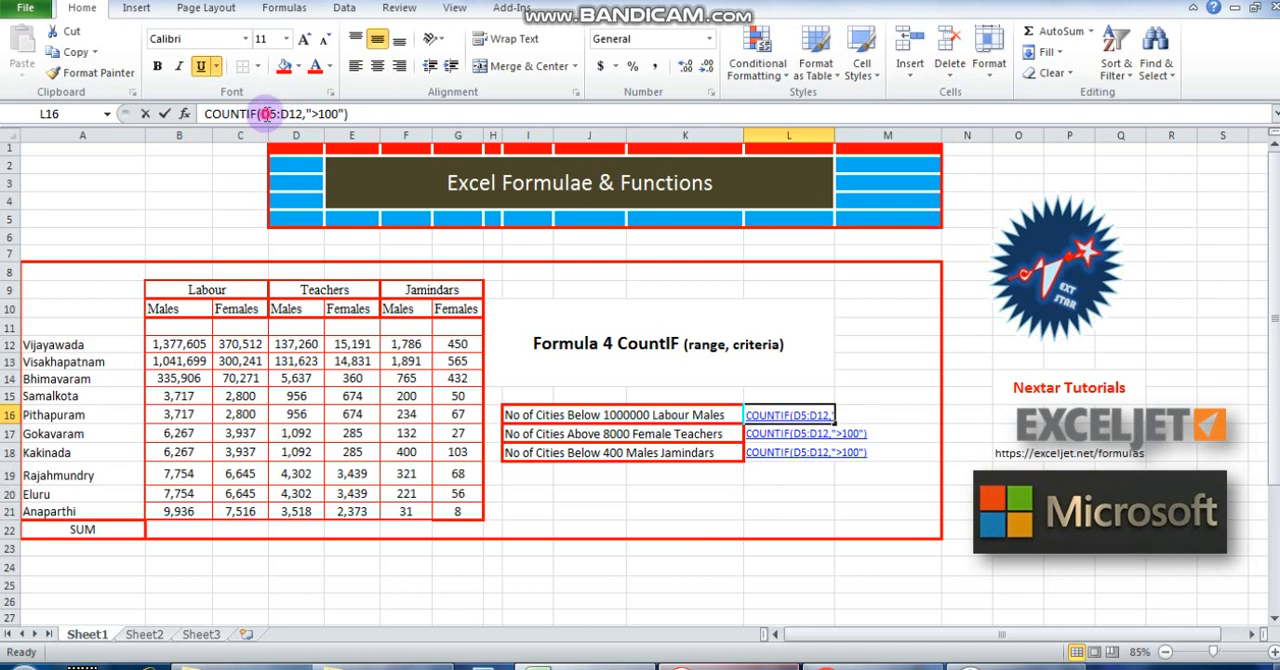
pyautogui.press('Delete')
pyautogui.press('Delete')
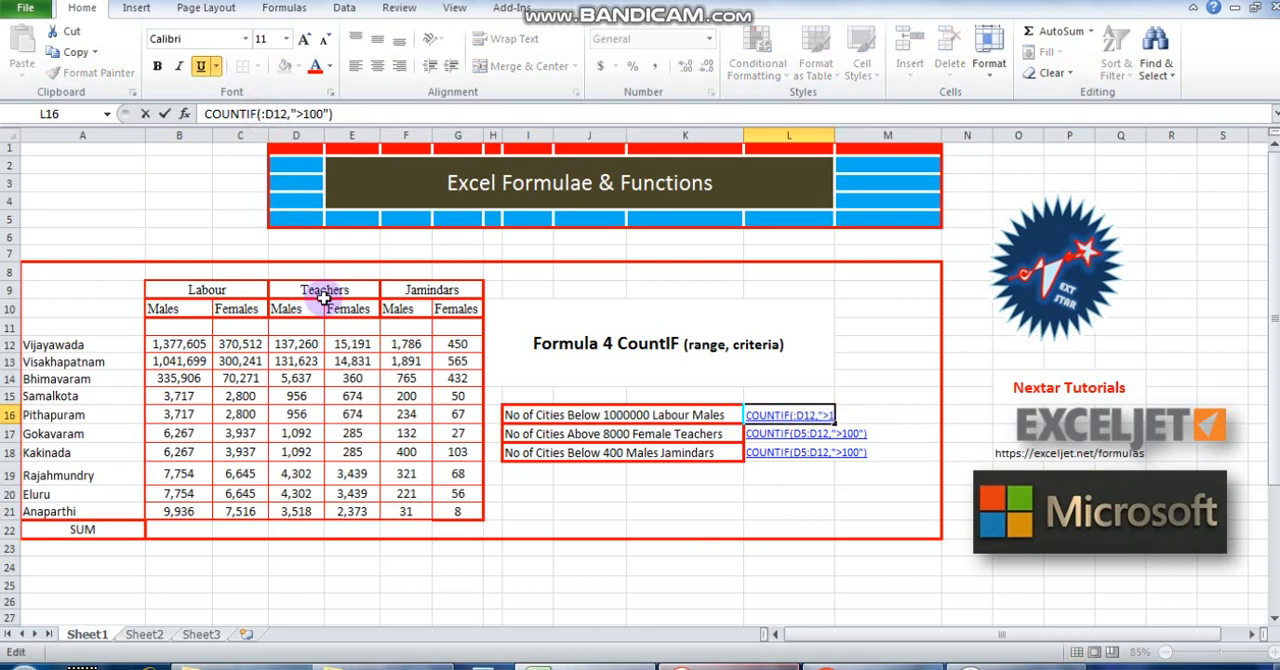
pyautogui.write('B12')
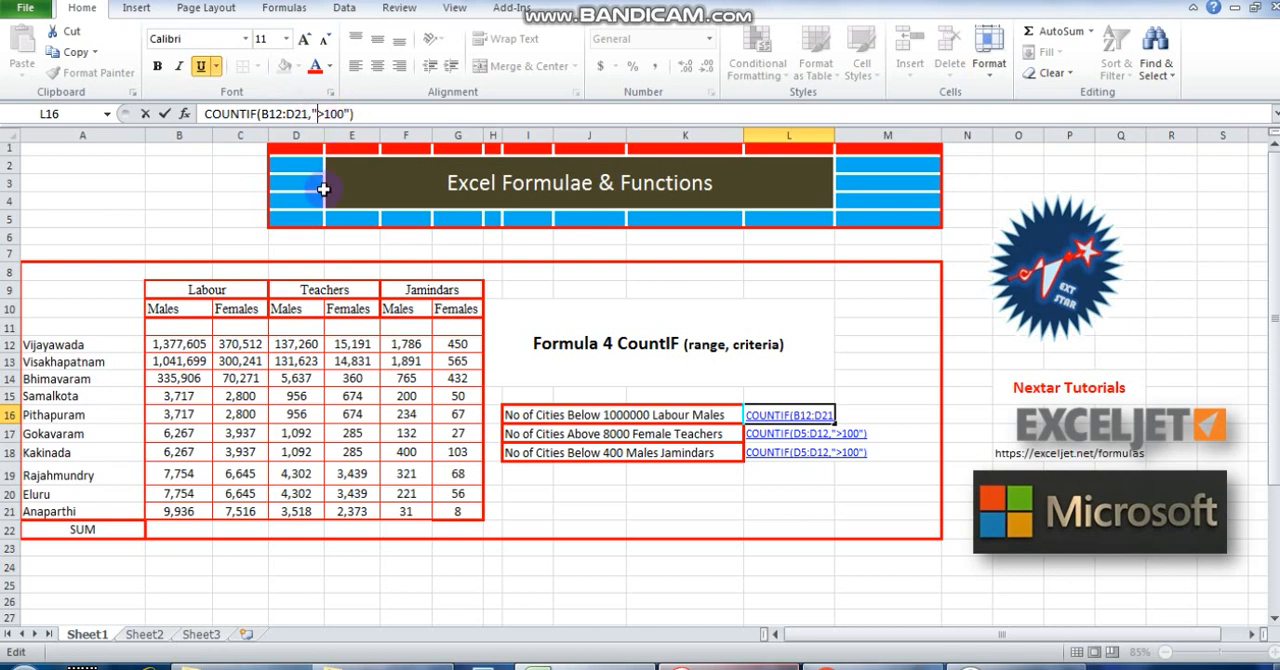
# Change the criterion in L16's COUNTIF text to "<1000000".
pyautogui.press('Delete')
pyautogui.write('0000')
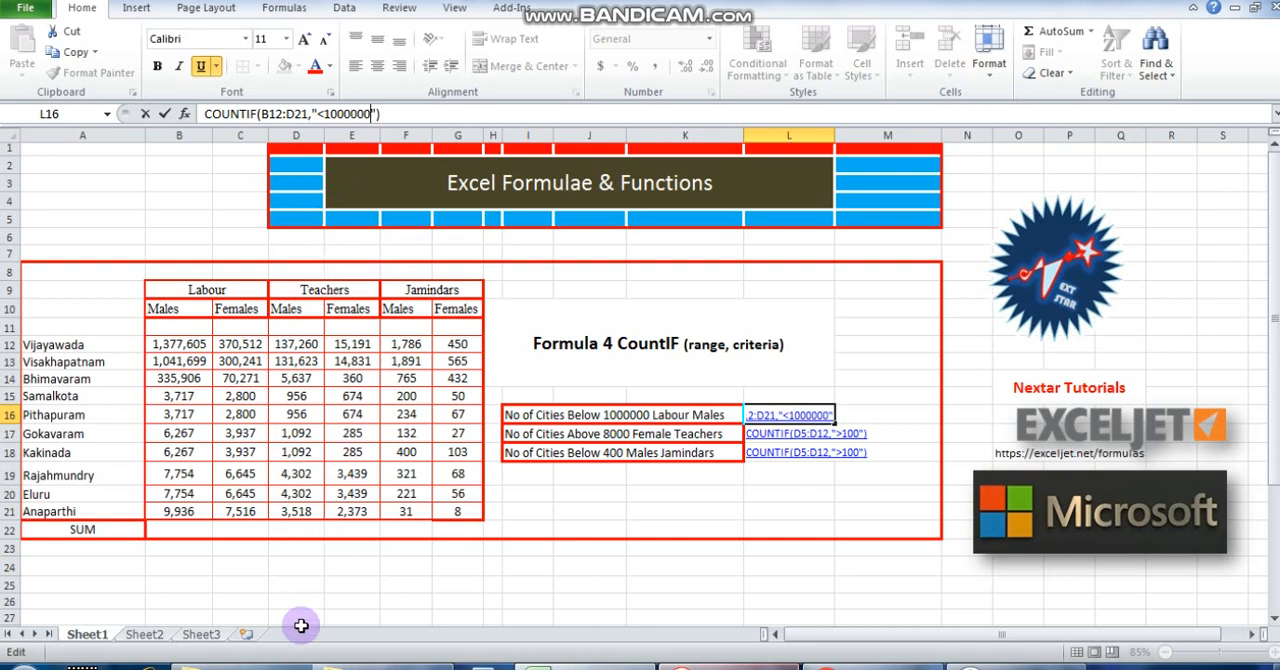
pyautogui.press('Return')
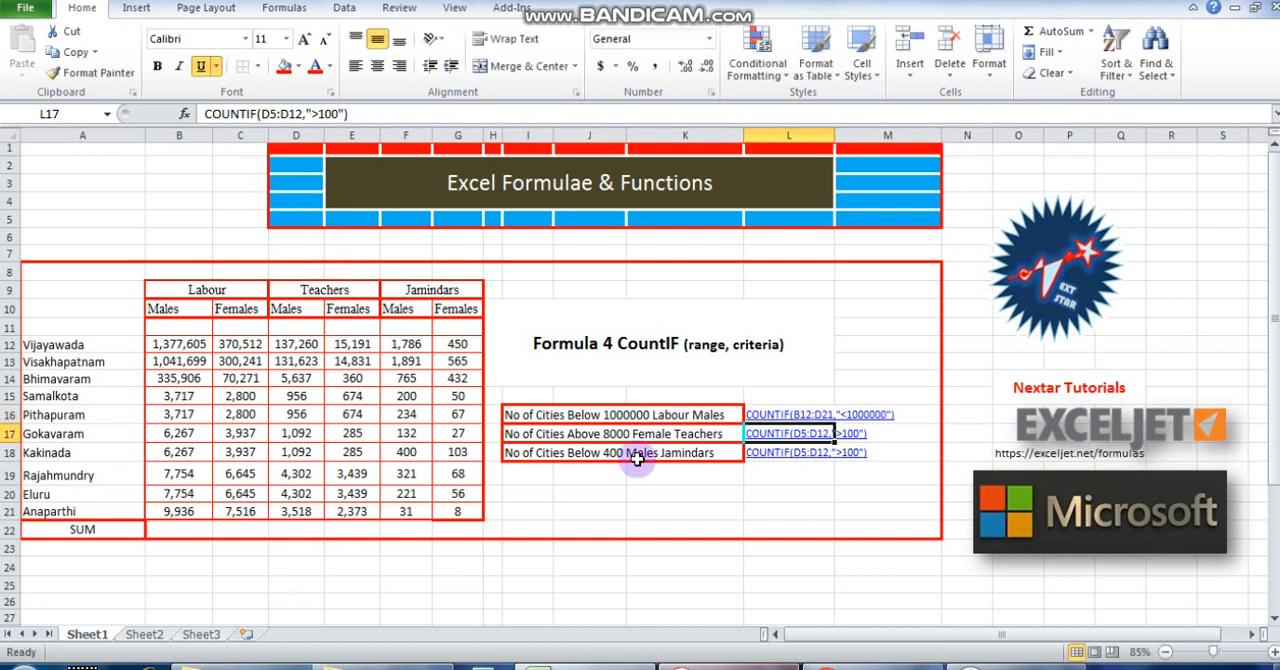
# Turn the COUNTIF text in L16 into a working formula by adding an equals sign at its start.
pyautogui.click(750, 414)
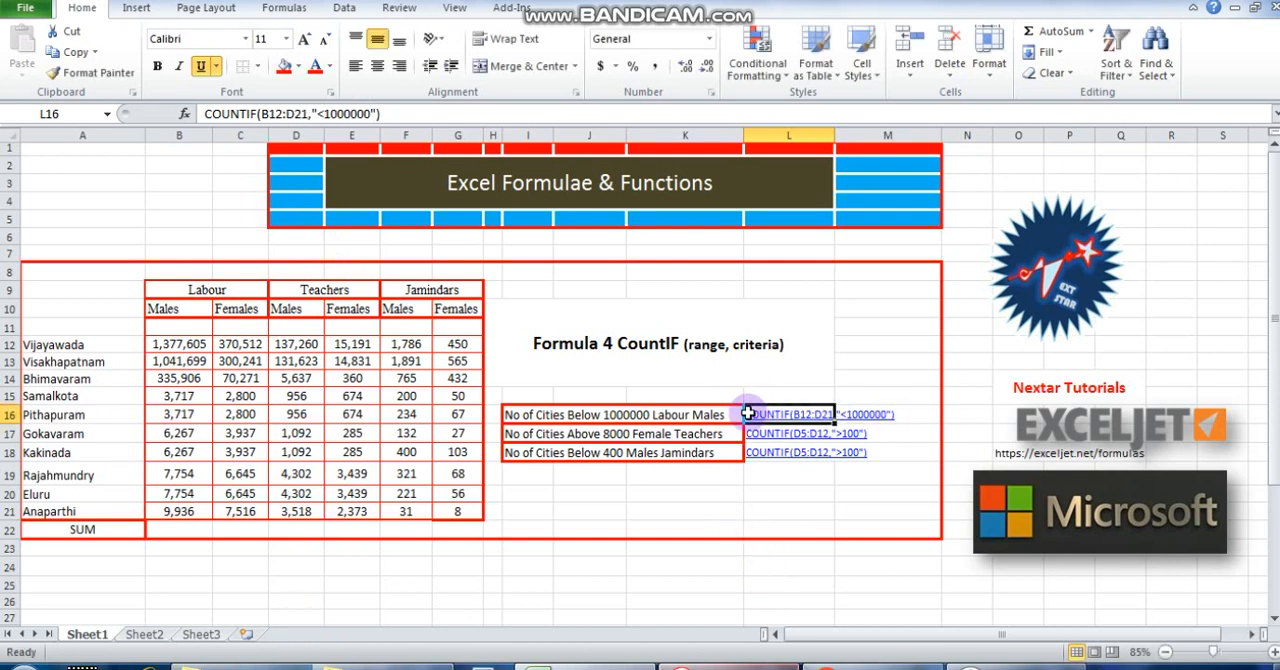
pyautogui.click(206, 114)
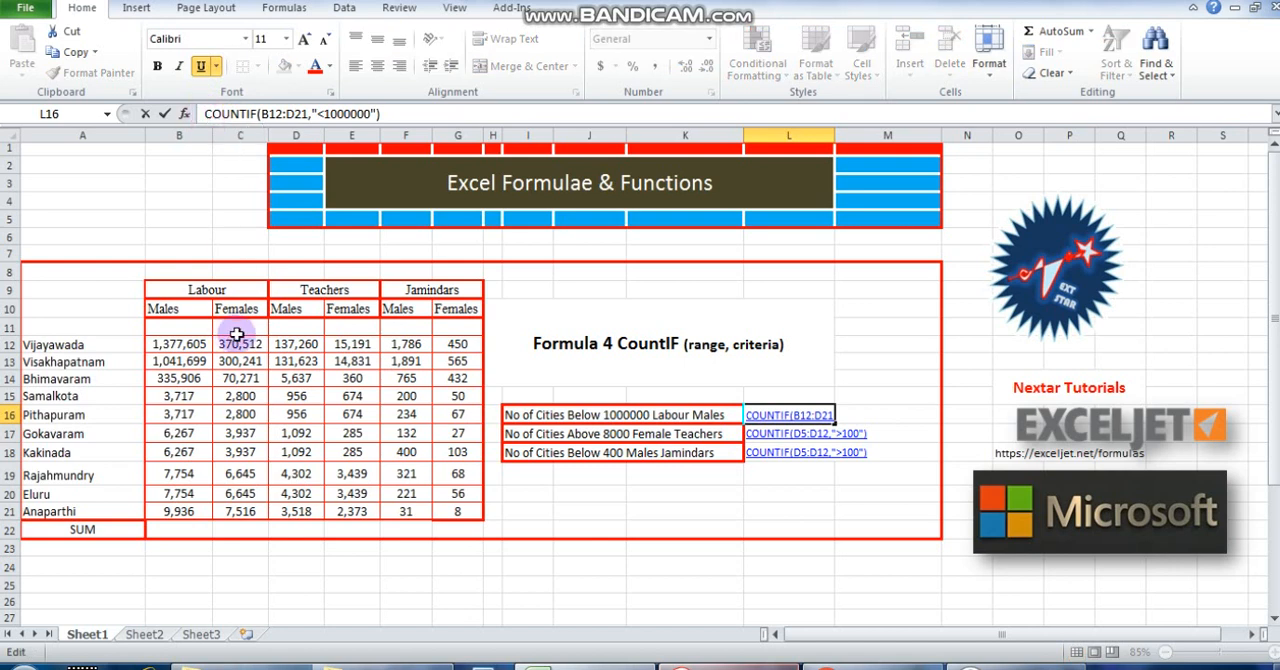
pyautogui.write('=')
pyautogui.press('Return')
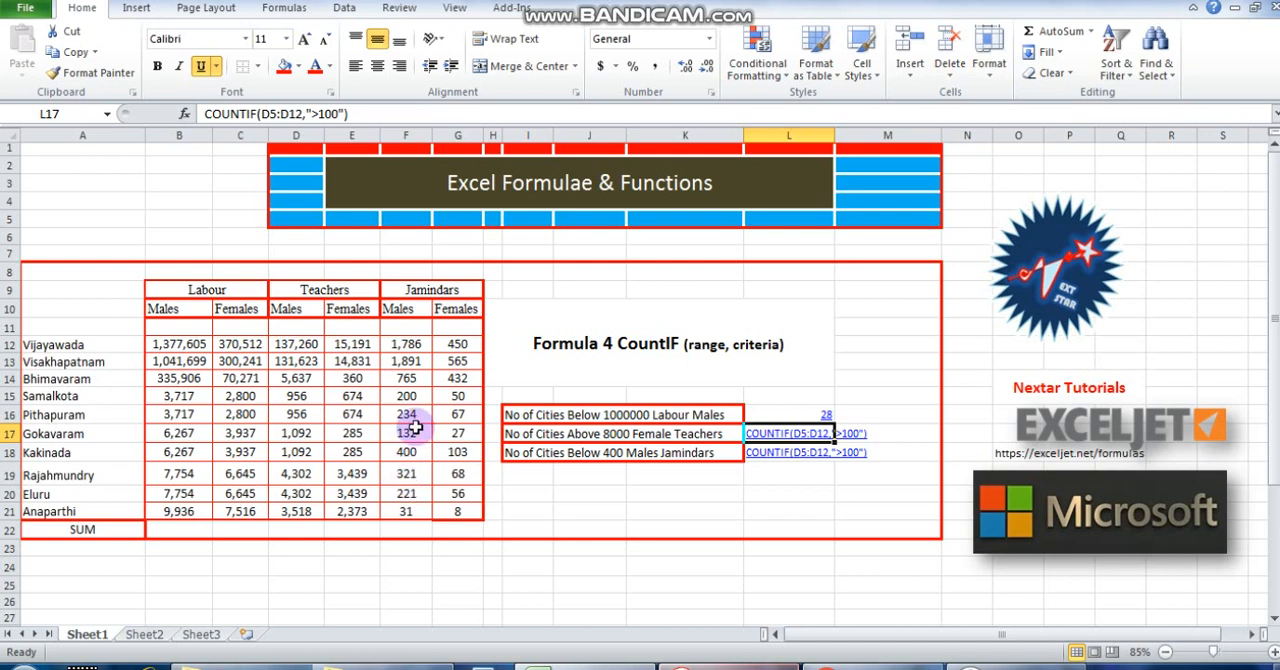
# Check L16's formula against its range corners B12 and D21 and the Teachers Males values from Anaparthi up to Bhimavaram.
pyautogui.click(801, 410)
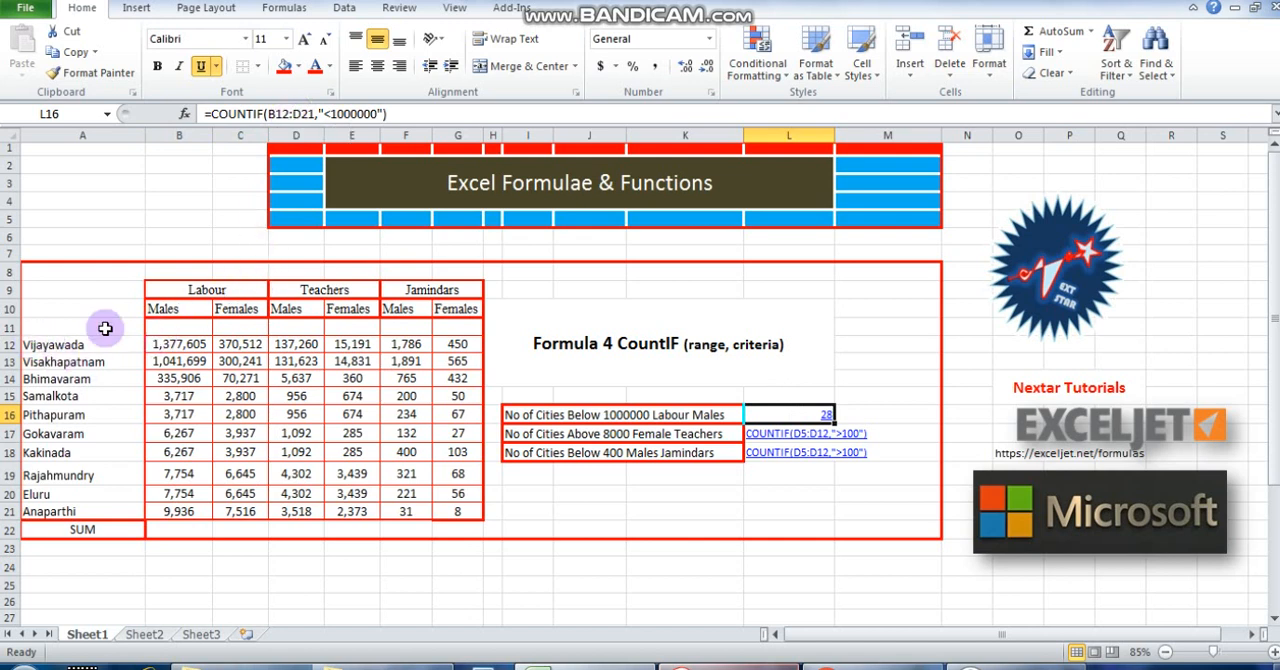
pyautogui.click(187, 343)
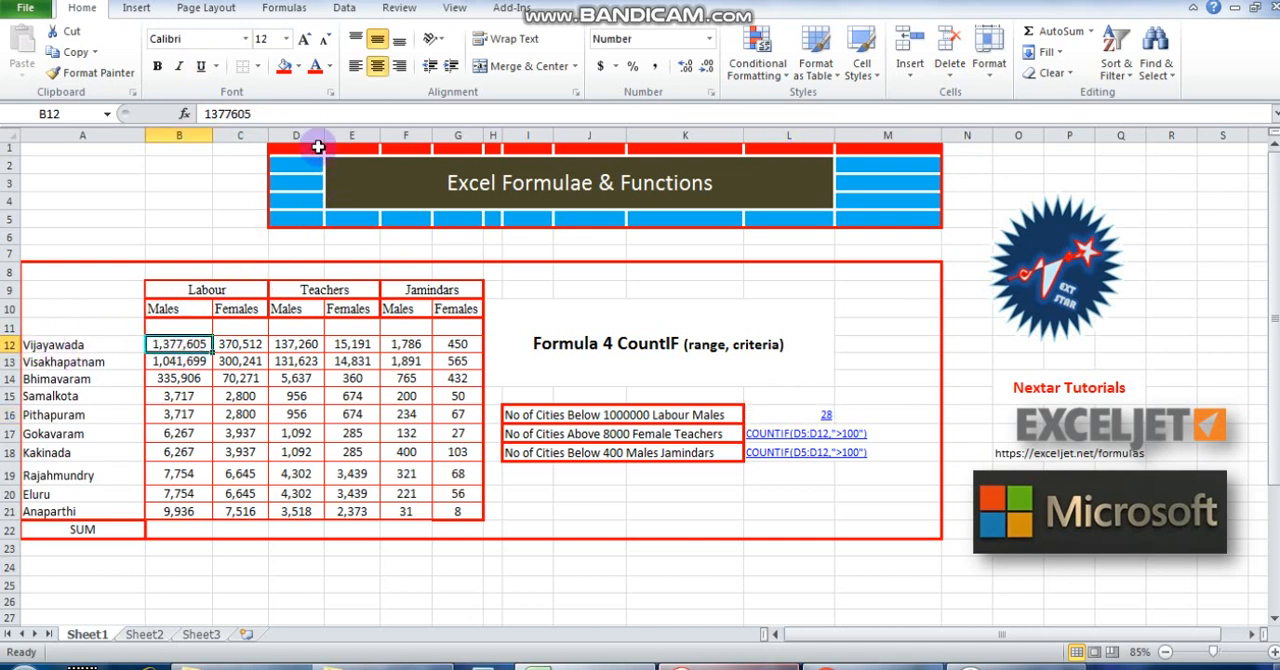
pyautogui.click(298, 511)
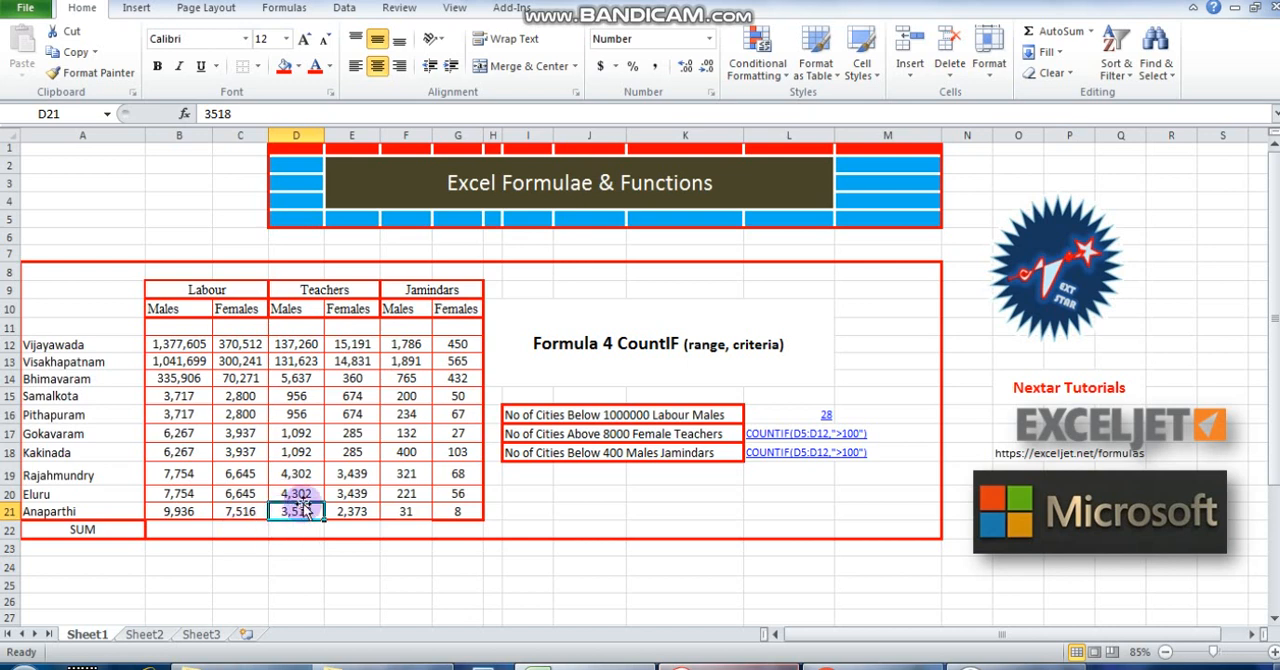
pyautogui.click(296, 474)
pyautogui.click(298, 452)
pyautogui.click(305, 433)
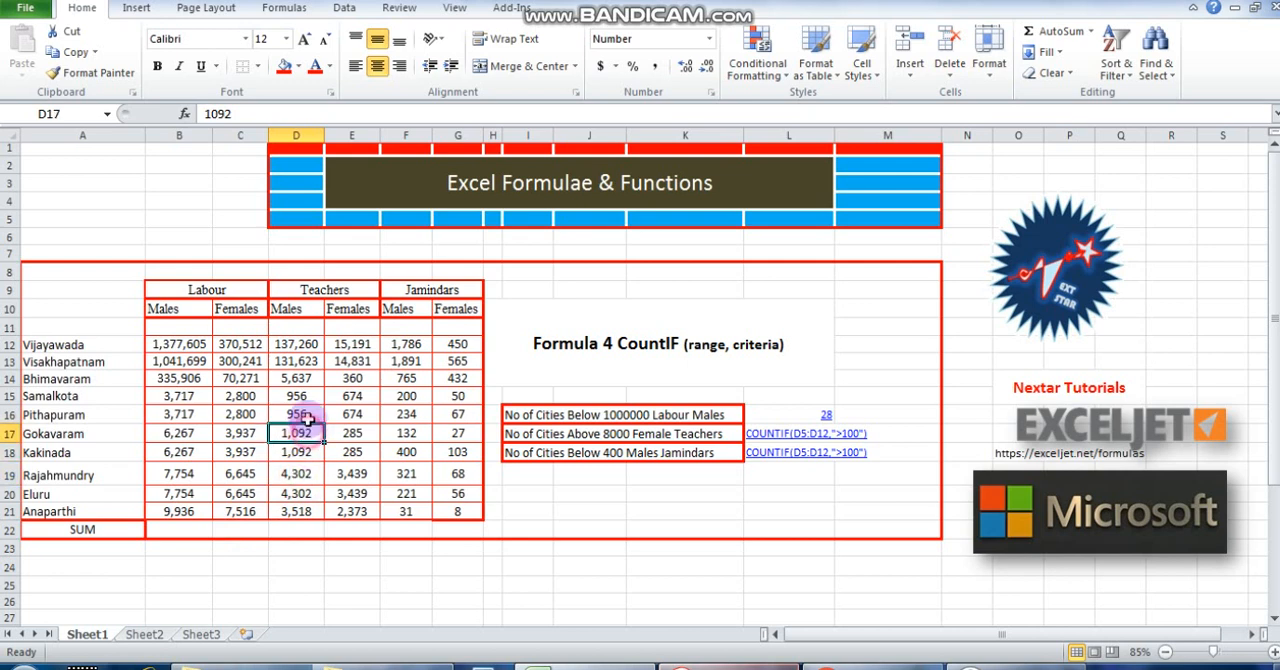
pyautogui.click(305, 414)
pyautogui.click(308, 396)
pyautogui.click(313, 378)
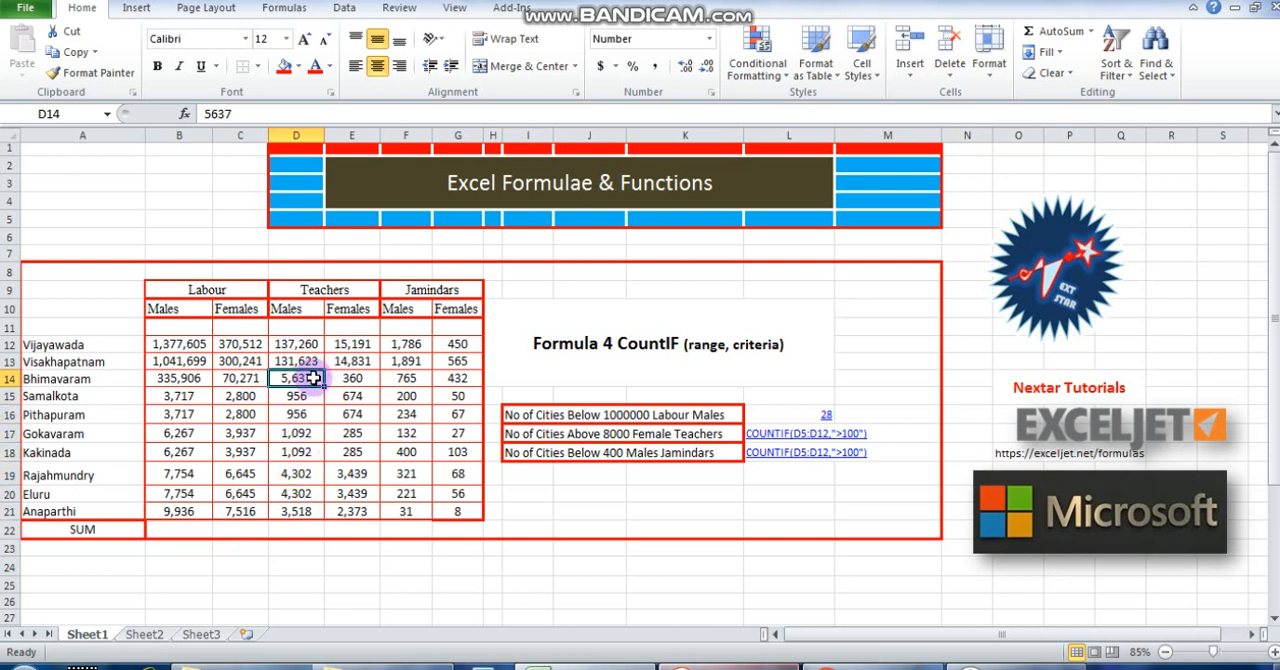
# Go through the Labour Males and Females values from Bhimavaram down to Anaparthi to check them against the below-1000000 criterion.
pyautogui.click(237, 378)
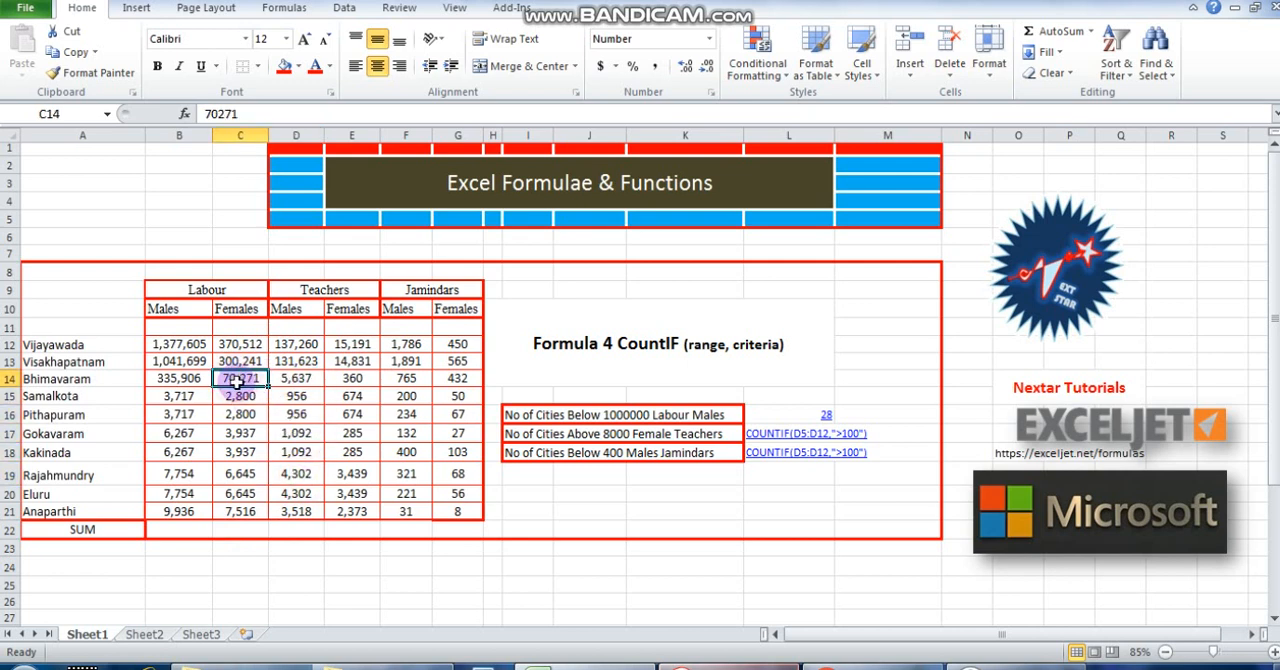
pyautogui.click(180, 379)
pyautogui.click(229, 395)
pyautogui.click(180, 414)
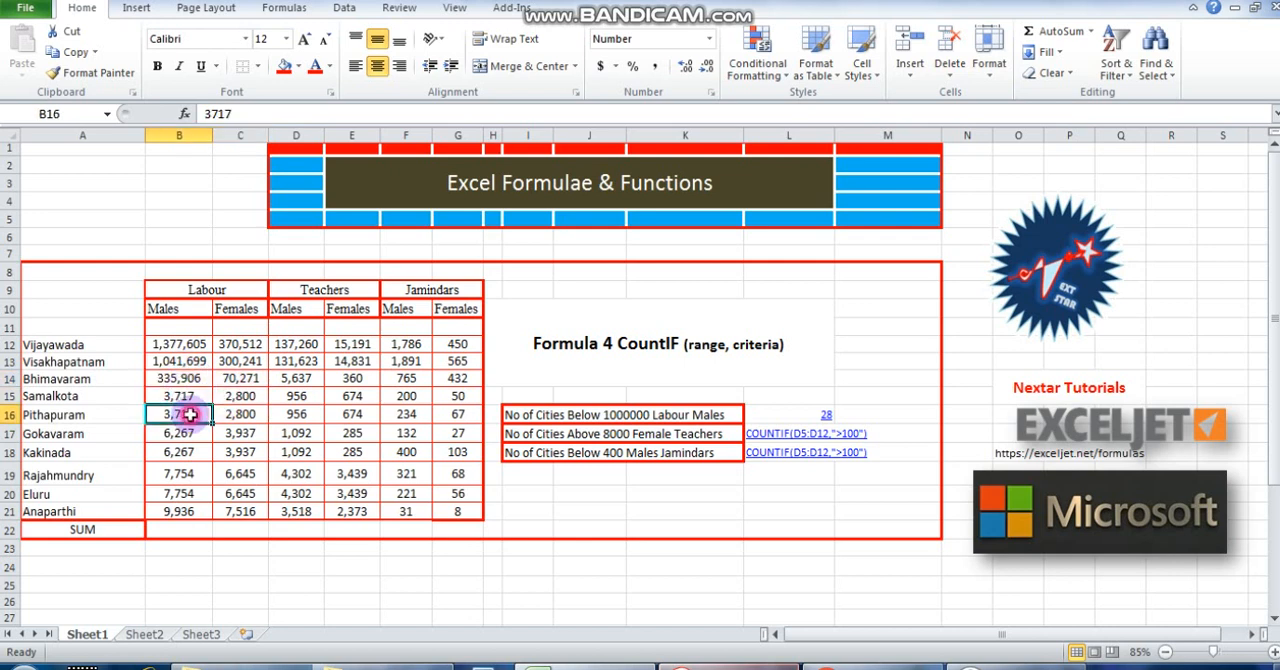
pyautogui.click(238, 414)
pyautogui.click(182, 433)
pyautogui.click(236, 433)
pyautogui.click(180, 452)
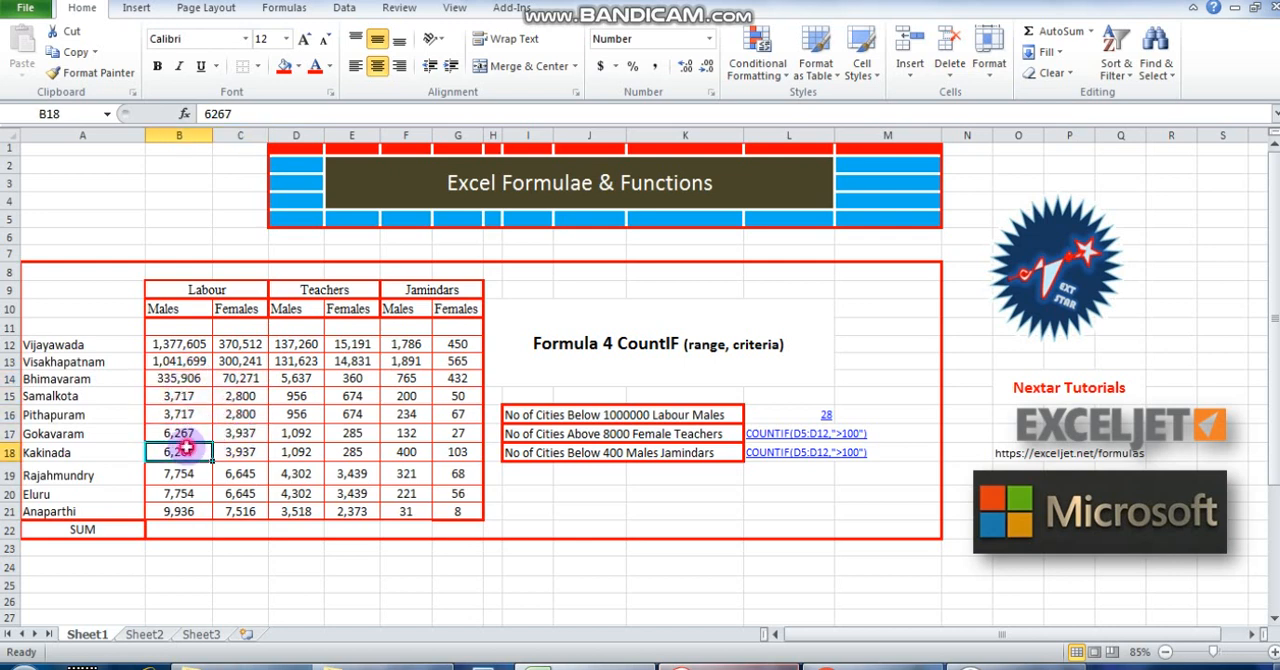
pyautogui.click(238, 452)
pyautogui.click(180, 474)
pyautogui.click(231, 478)
pyautogui.click(180, 493)
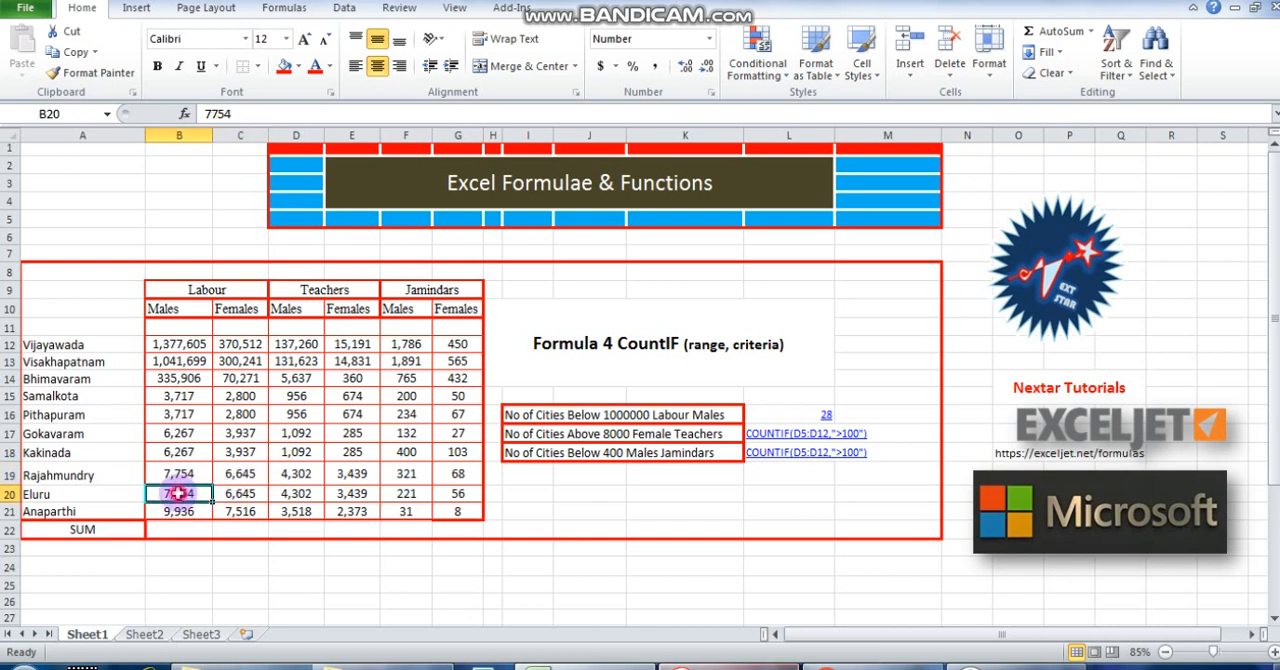
pyautogui.click(238, 493)
pyautogui.click(190, 511)
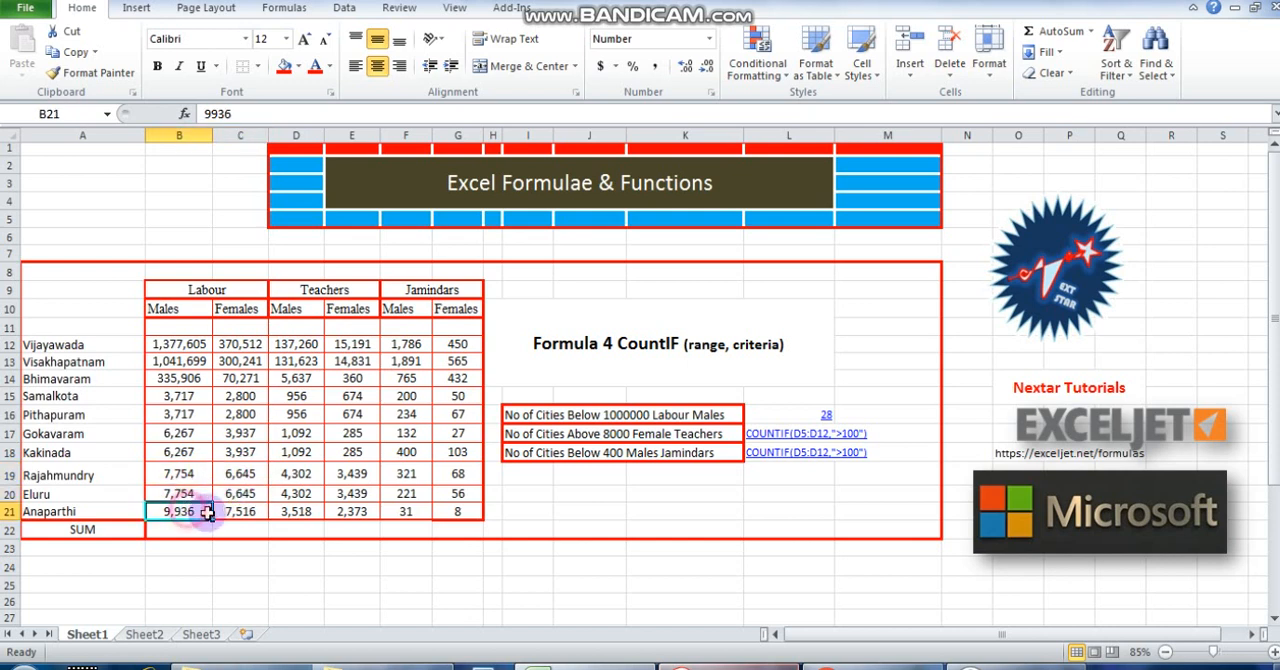
pyautogui.click(238, 512)
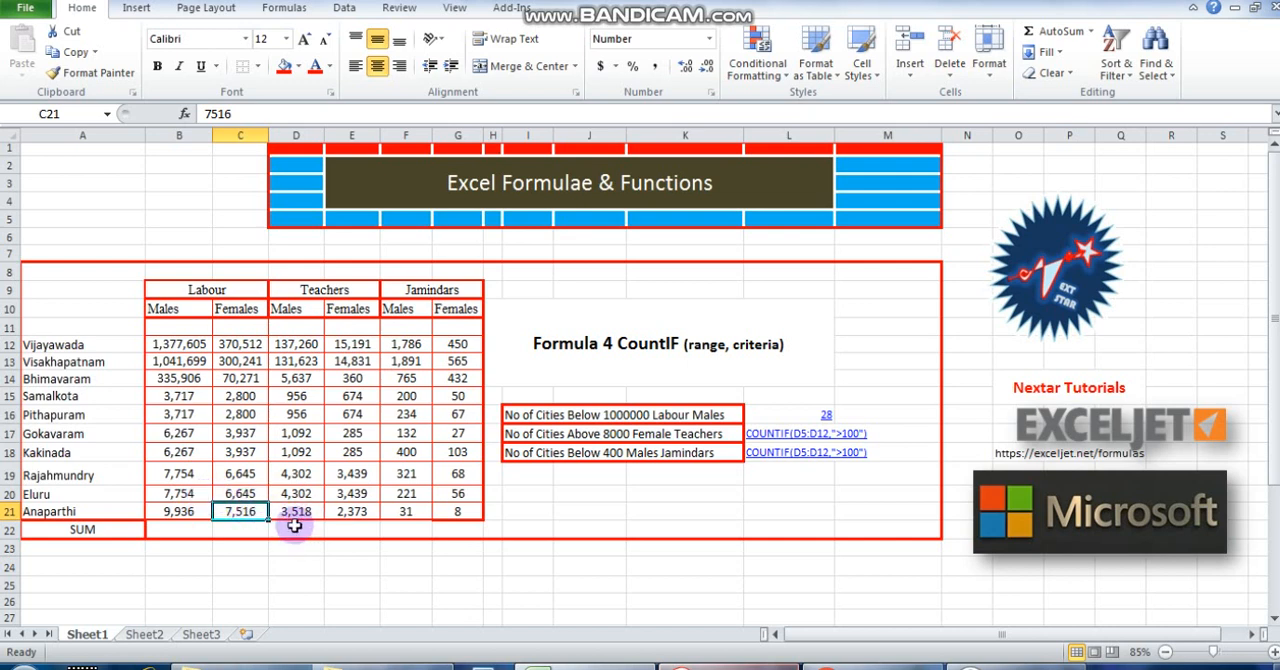
# Compare Vijayawada's Labour Males value in B12 with the criterion in L16's formula and its label in I16.
pyautogui.click(770, 409)
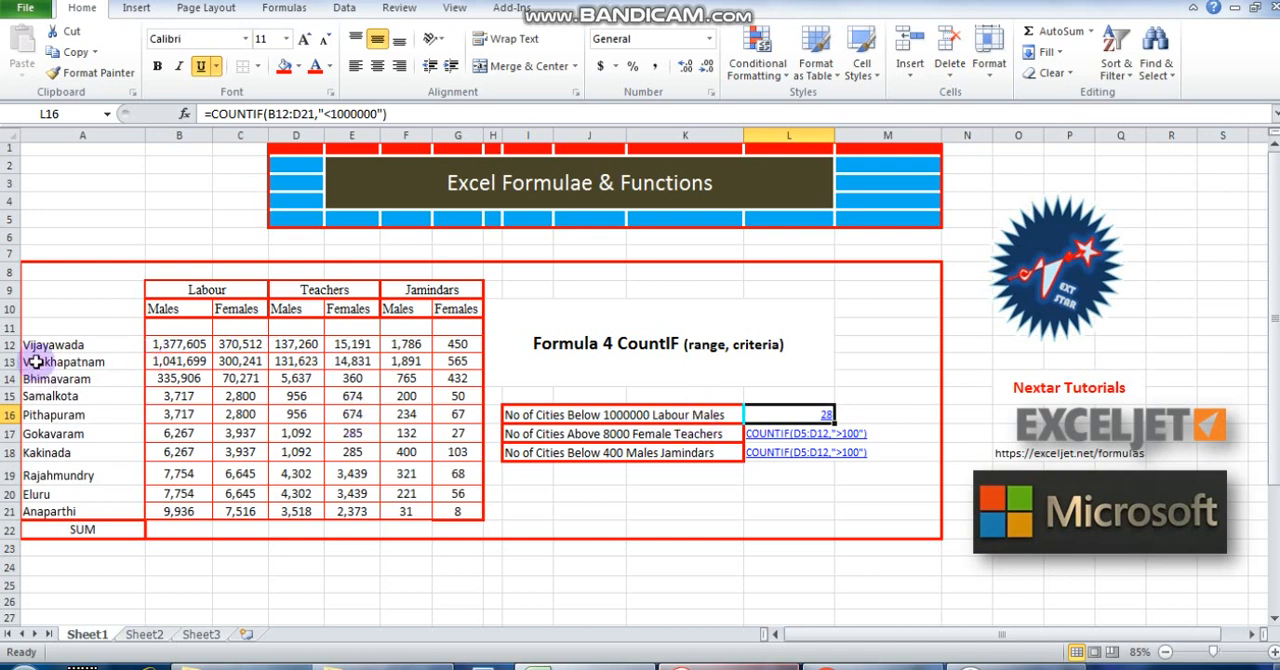
pyautogui.click(172, 345)
pyautogui.doubleClick(172, 344)
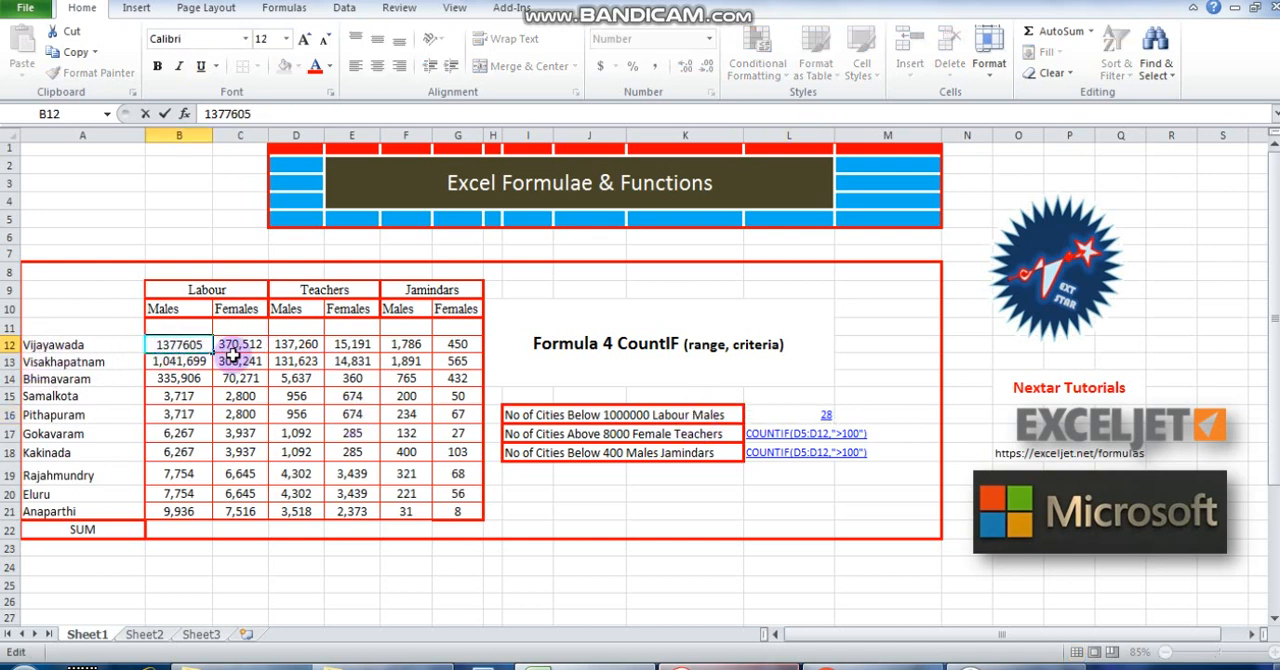
pyautogui.doubleClick(172, 344)
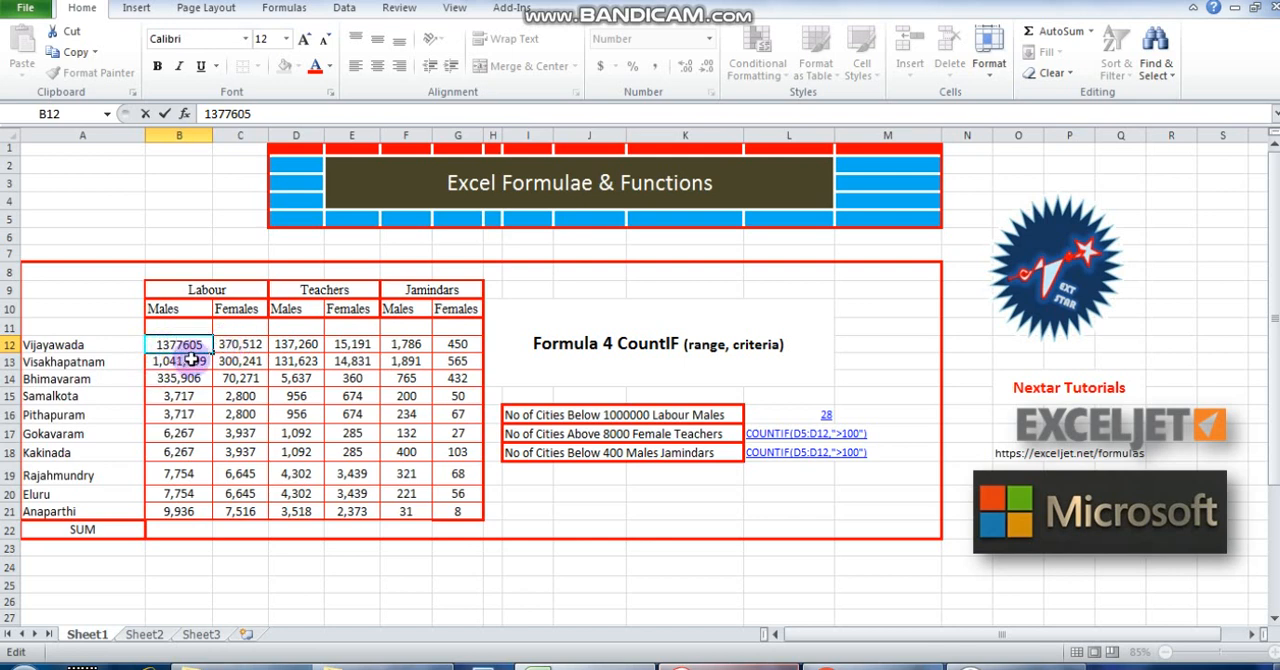
pyautogui.click(605, 414)
pyautogui.click(780, 414)
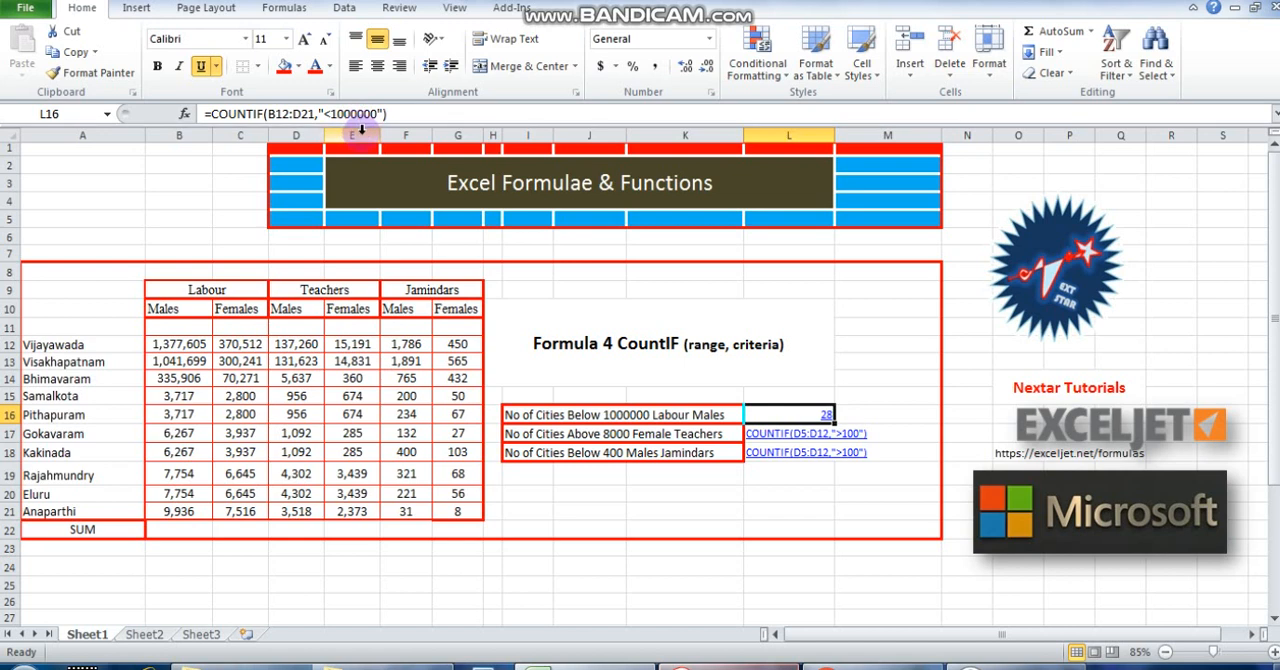
pyautogui.doubleClick(172, 343)
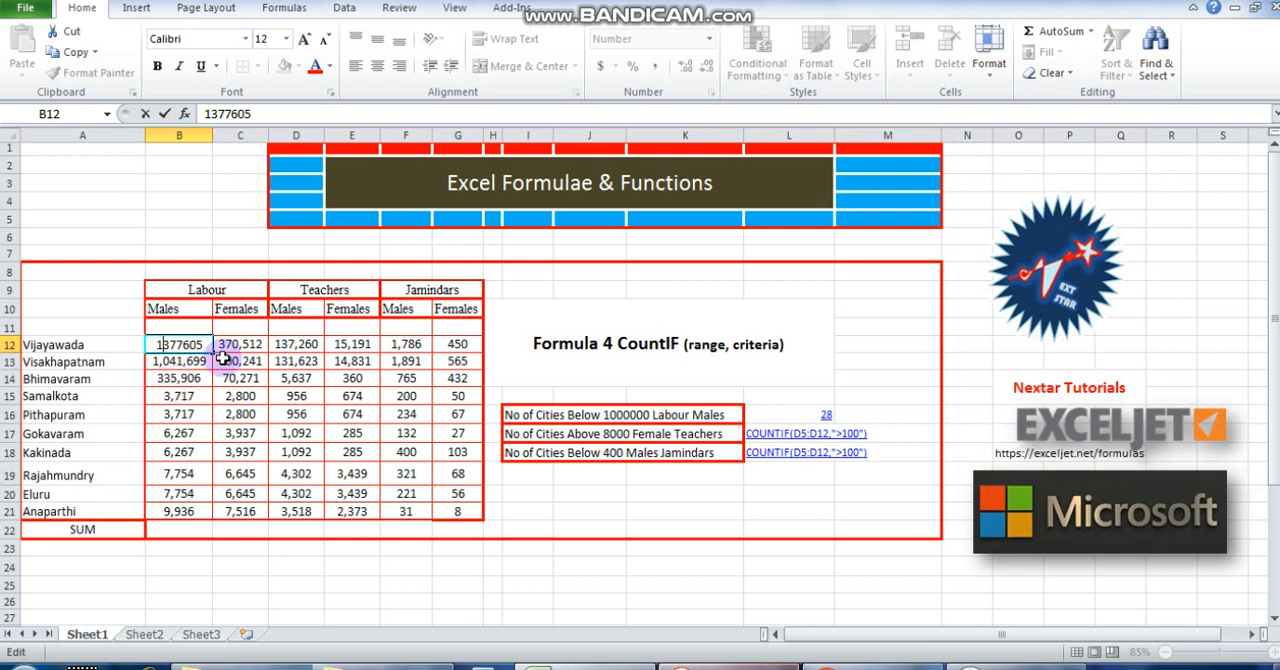
pyautogui.click(640, 410)
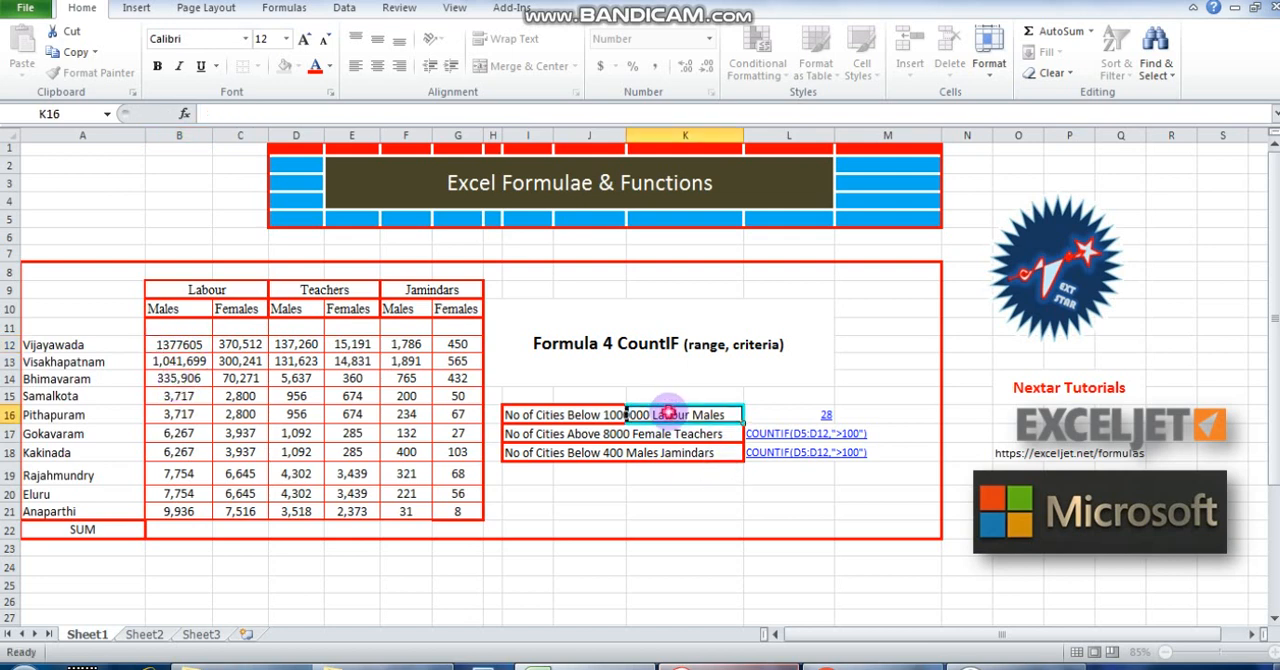
pyautogui.click(530, 410)
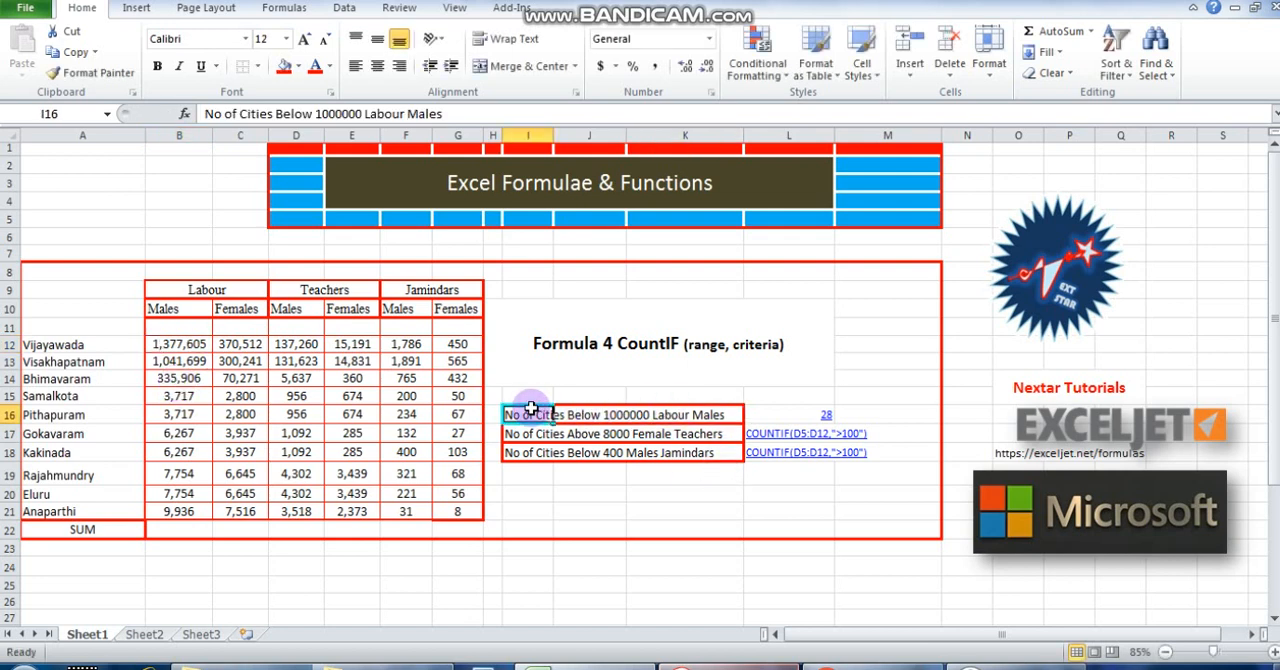
pyautogui.click(174, 417)
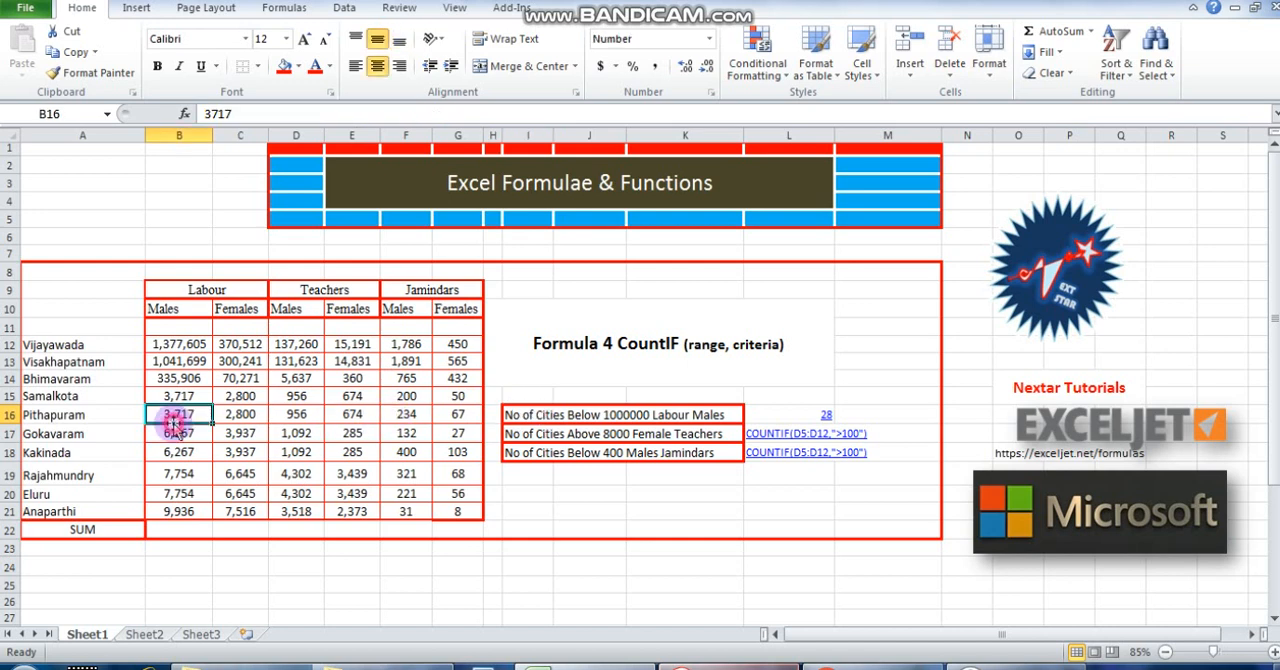
# Check the Labour Females and Teachers Males values of Vijayawada and Visakhapatnam and the range corners B12 and D21.
pyautogui.click(240, 343)
pyautogui.click(242, 362)
pyautogui.click(296, 345)
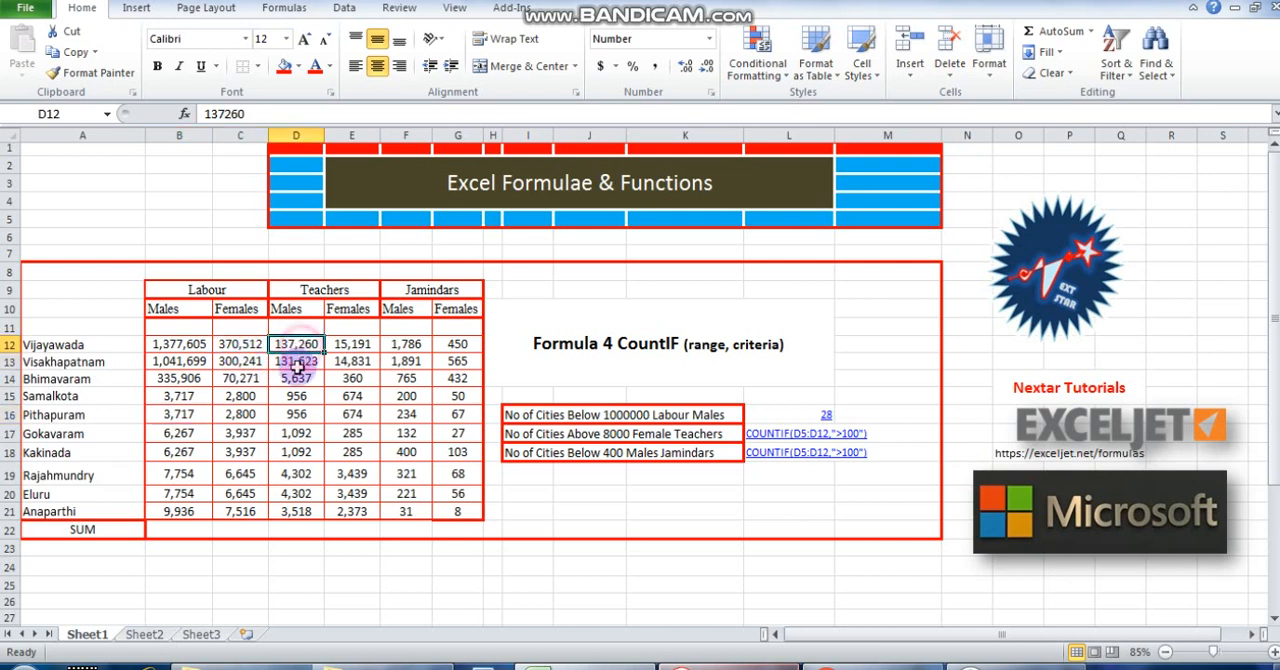
pyautogui.click(297, 364)
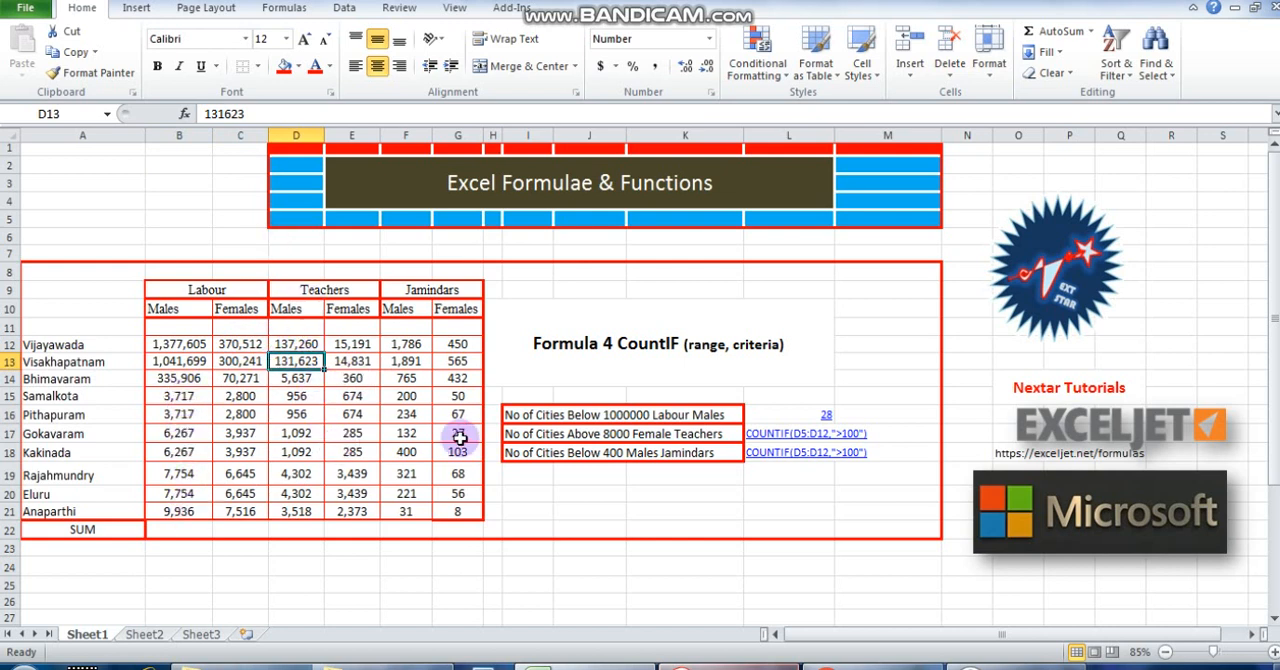
pyautogui.click(298, 454)
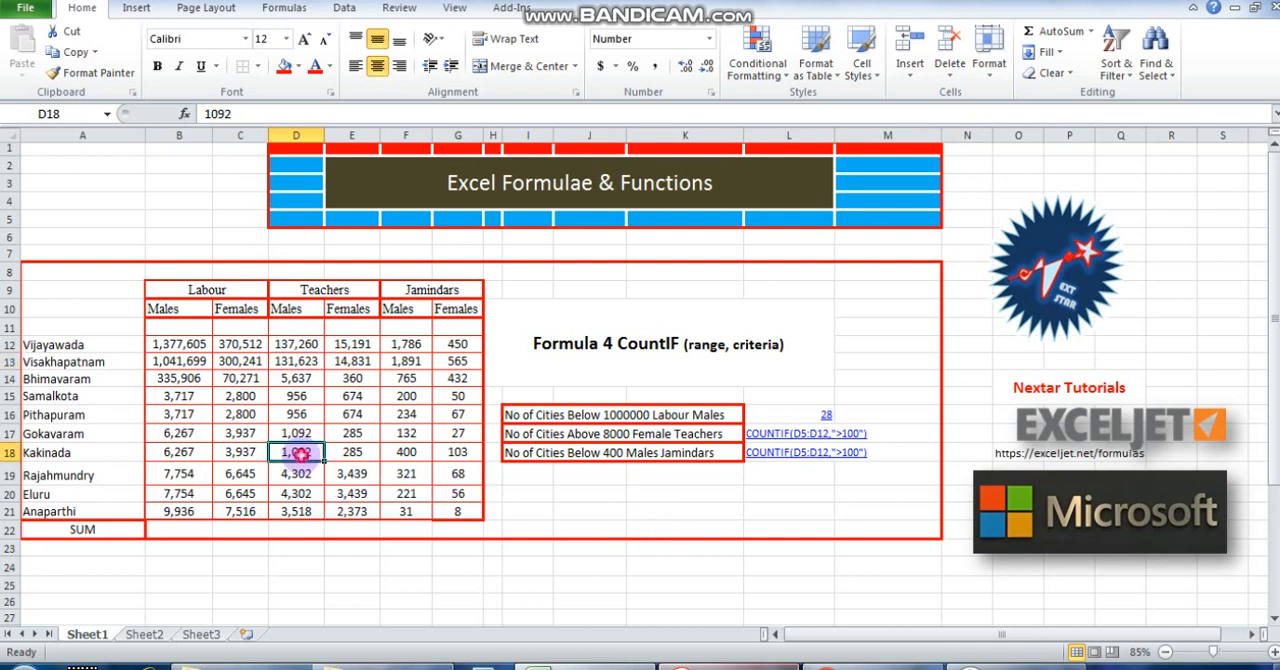
pyautogui.click(178, 343)
pyautogui.click(305, 512)
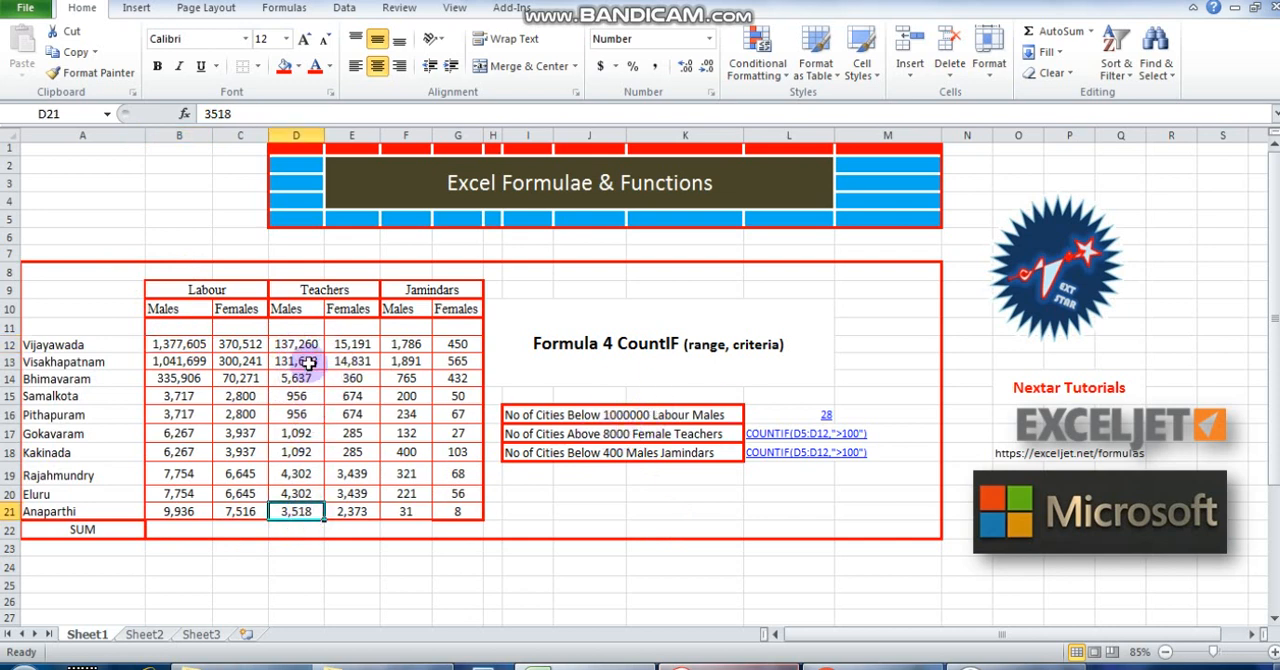
# Go row by row through the values below 1000000 in columns B to D, from Vijayawada down to Gokavaram.
pyautogui.click(238, 344)
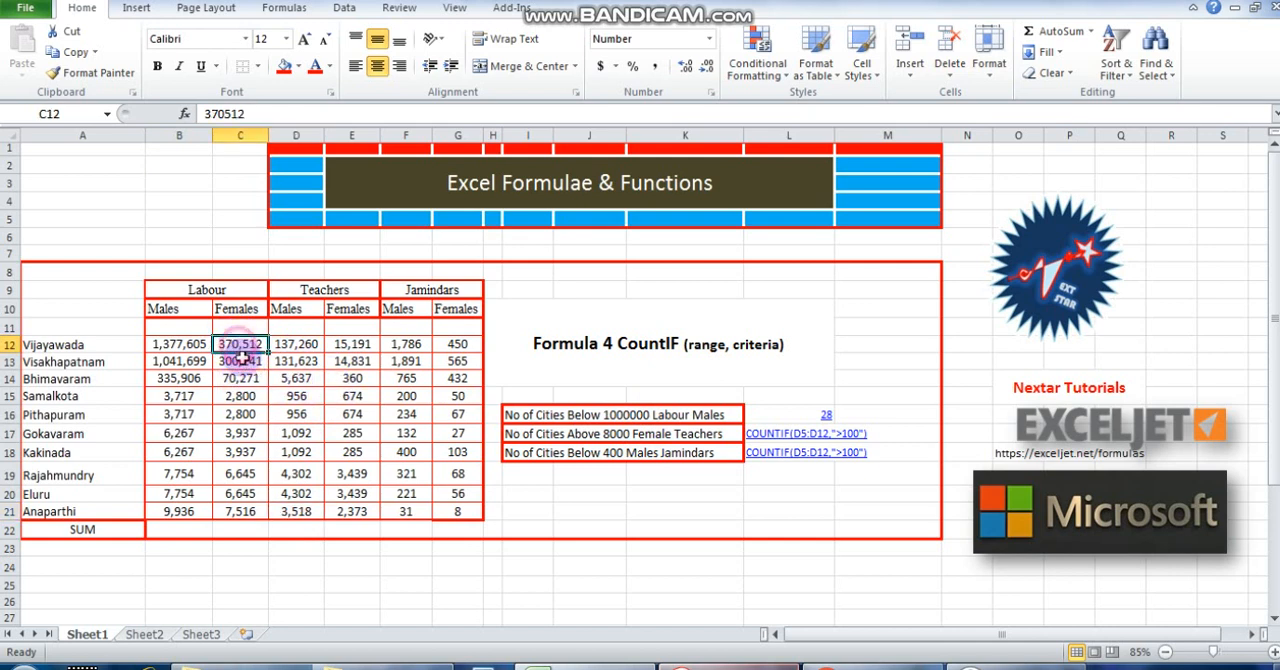
pyautogui.click(305, 346)
pyautogui.click(246, 363)
pyautogui.click(300, 363)
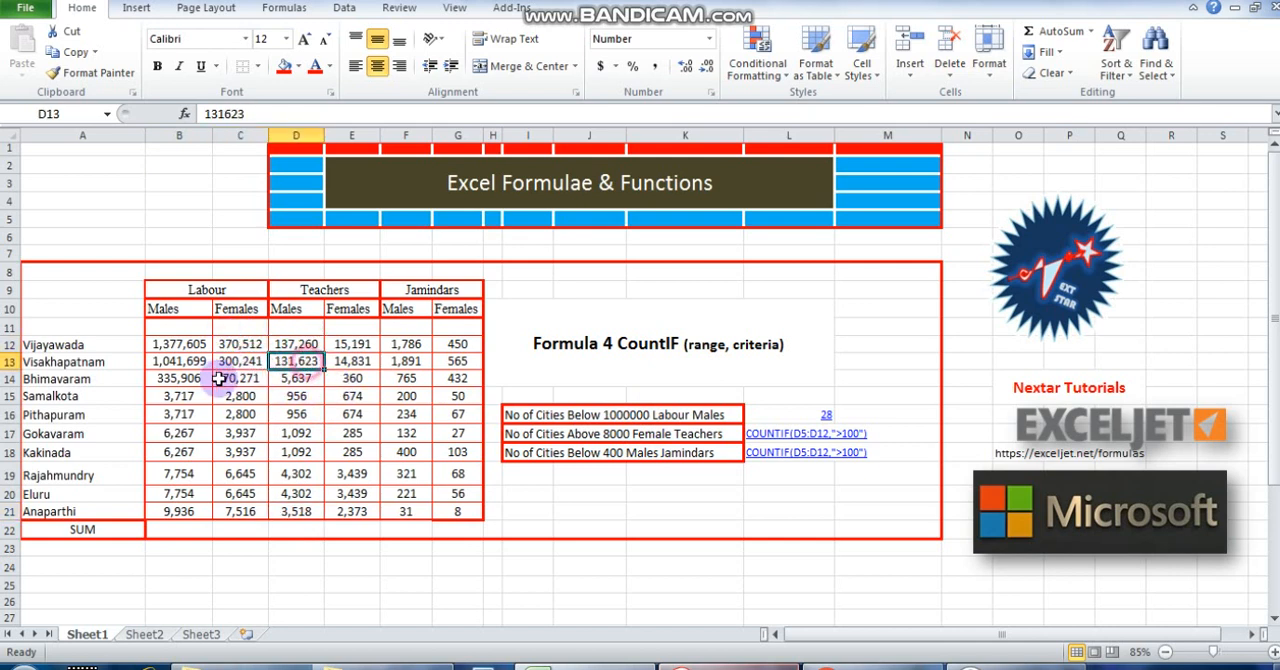
pyautogui.click(193, 380)
pyautogui.click(240, 379)
pyautogui.click(296, 379)
pyautogui.click(179, 396)
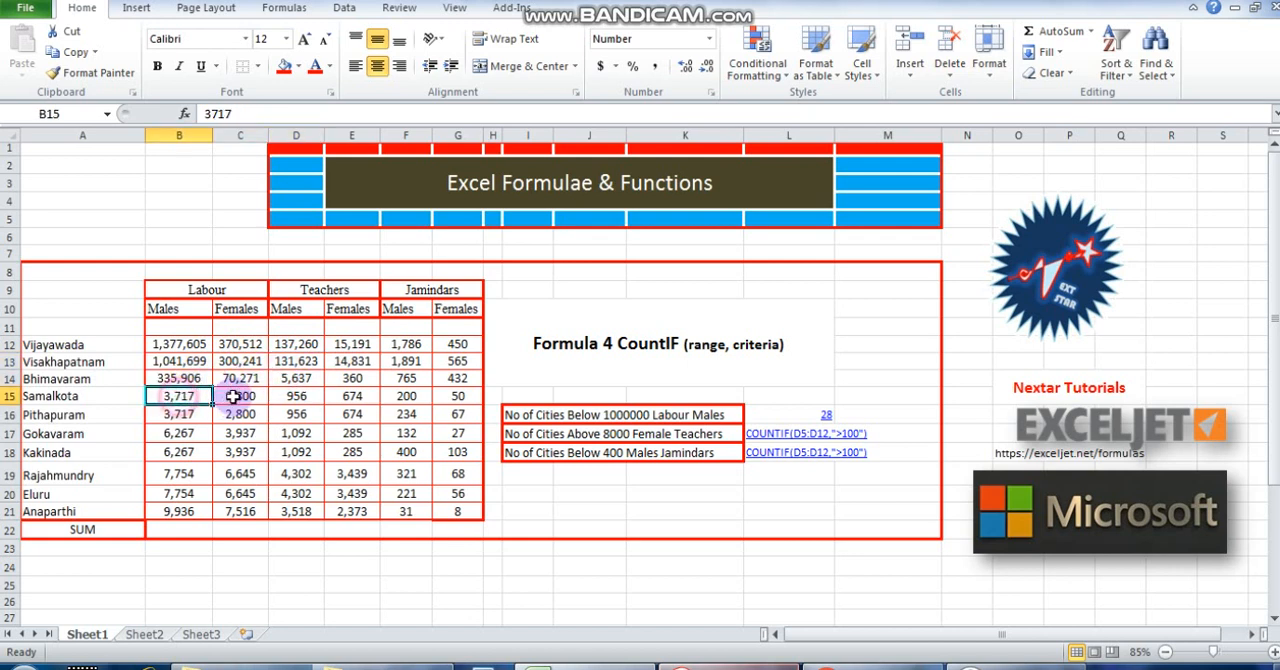
pyautogui.click(240, 396)
pyautogui.click(290, 396)
pyautogui.click(179, 414)
pyautogui.click(240, 414)
pyautogui.click(296, 414)
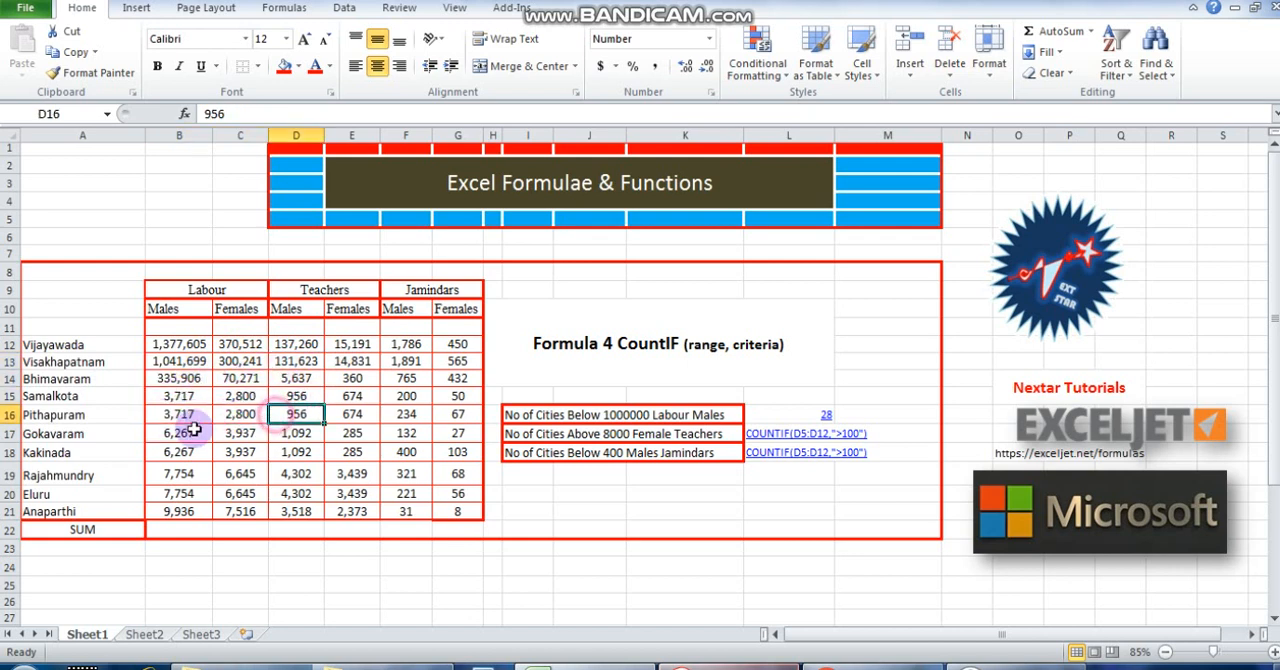
pyautogui.click(176, 433)
pyautogui.click(238, 436)
pyautogui.click(296, 436)
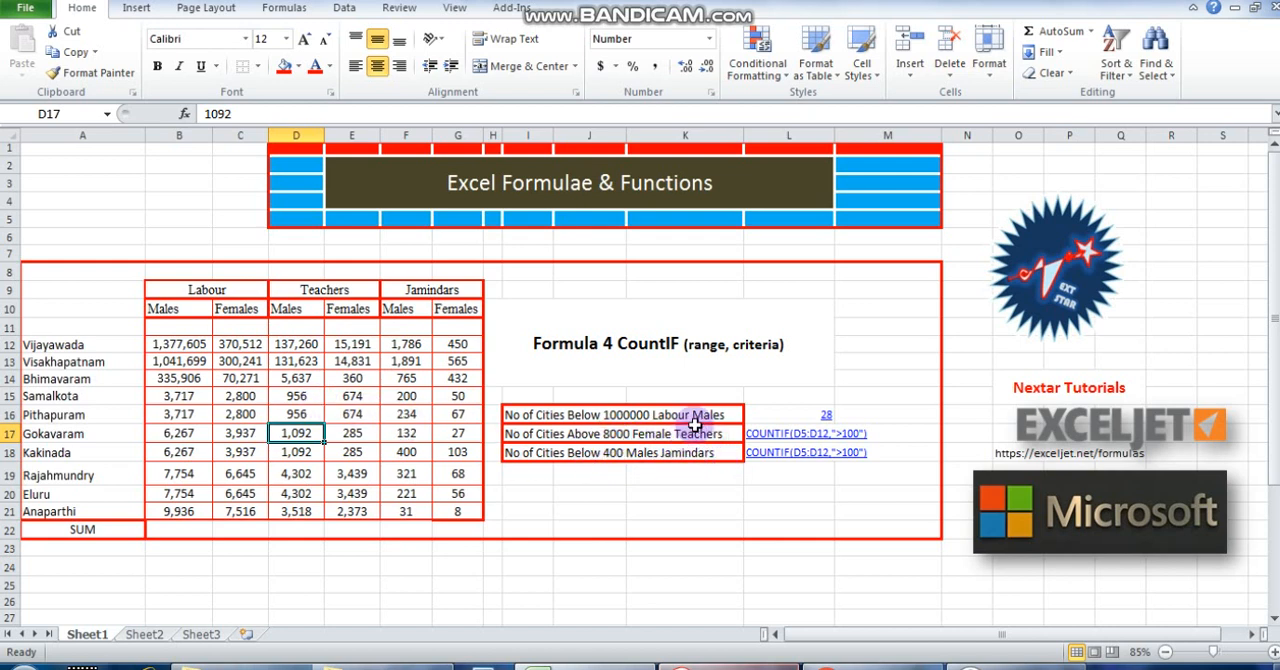
# Change L17's COUNTIF text for Female Teachers to the range E12:E121 and the criterion ">8000".
pyautogui.click(758, 434)
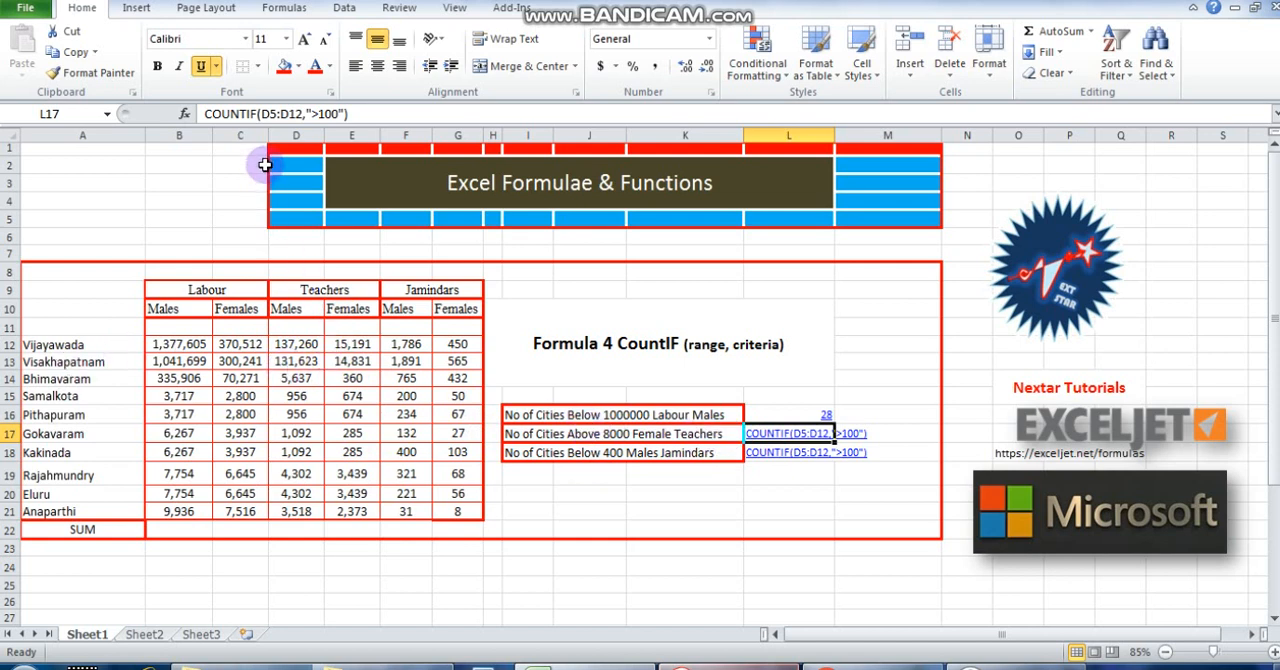
pyautogui.click(349, 134)
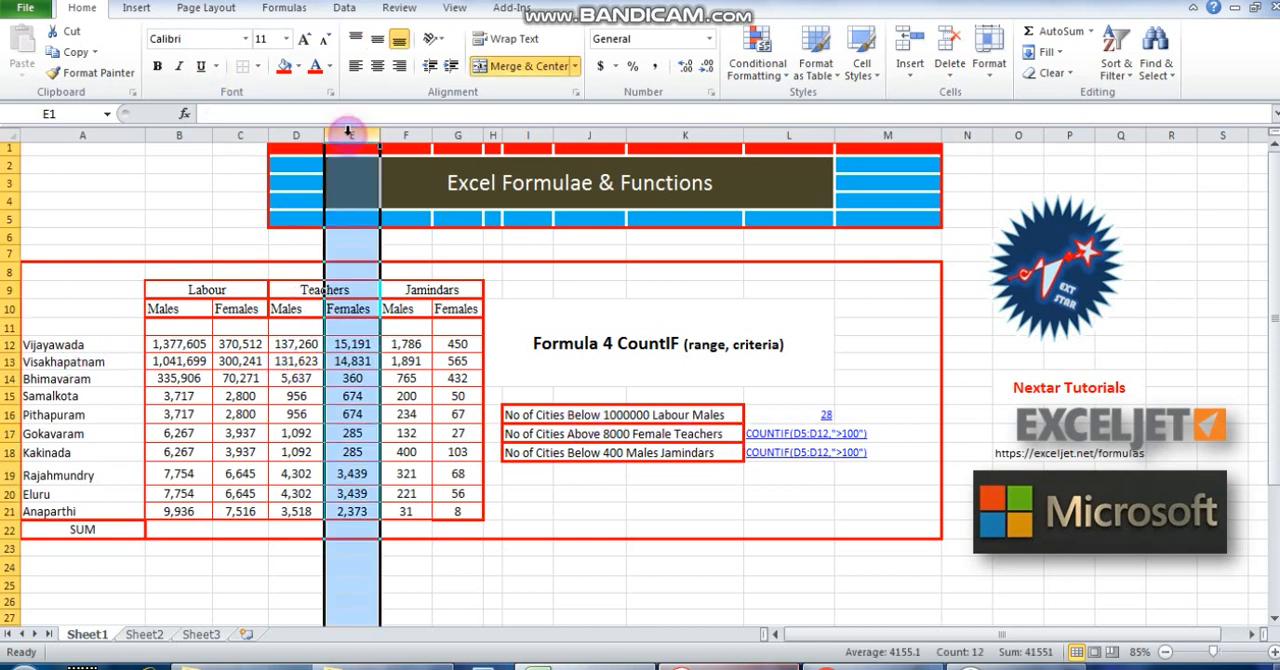
pyautogui.click(760, 432)
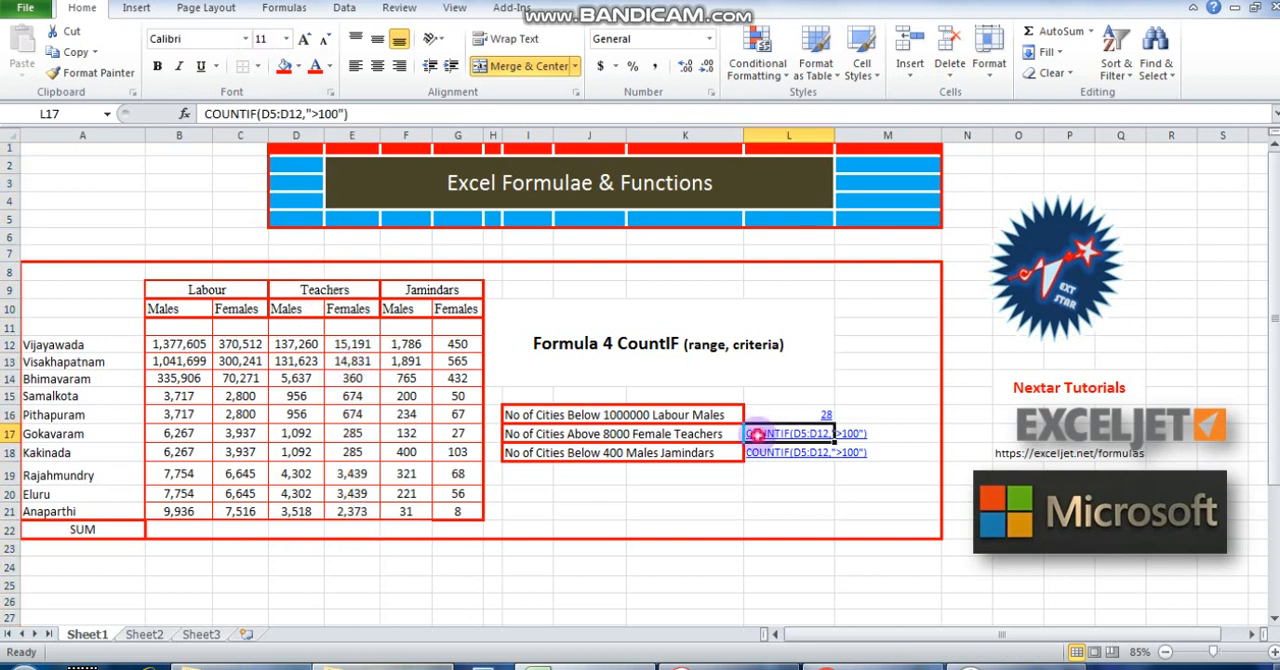
pyautogui.click(260, 110)
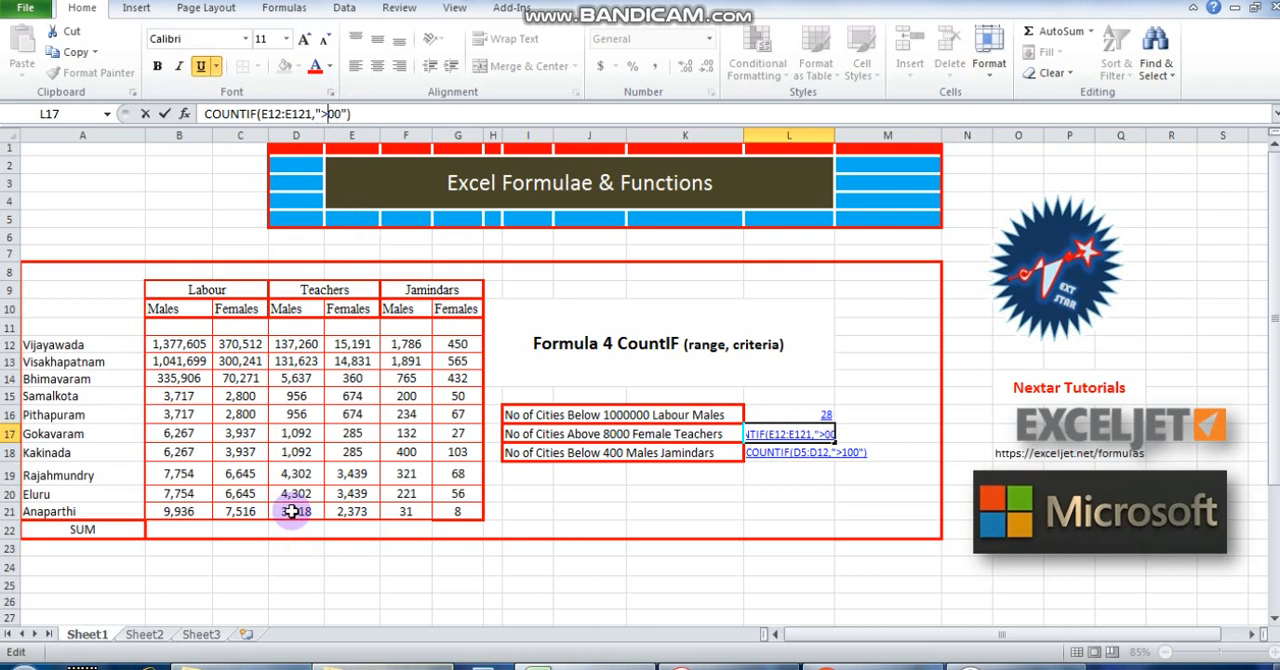
pyautogui.write('0')
pyautogui.press('Return')
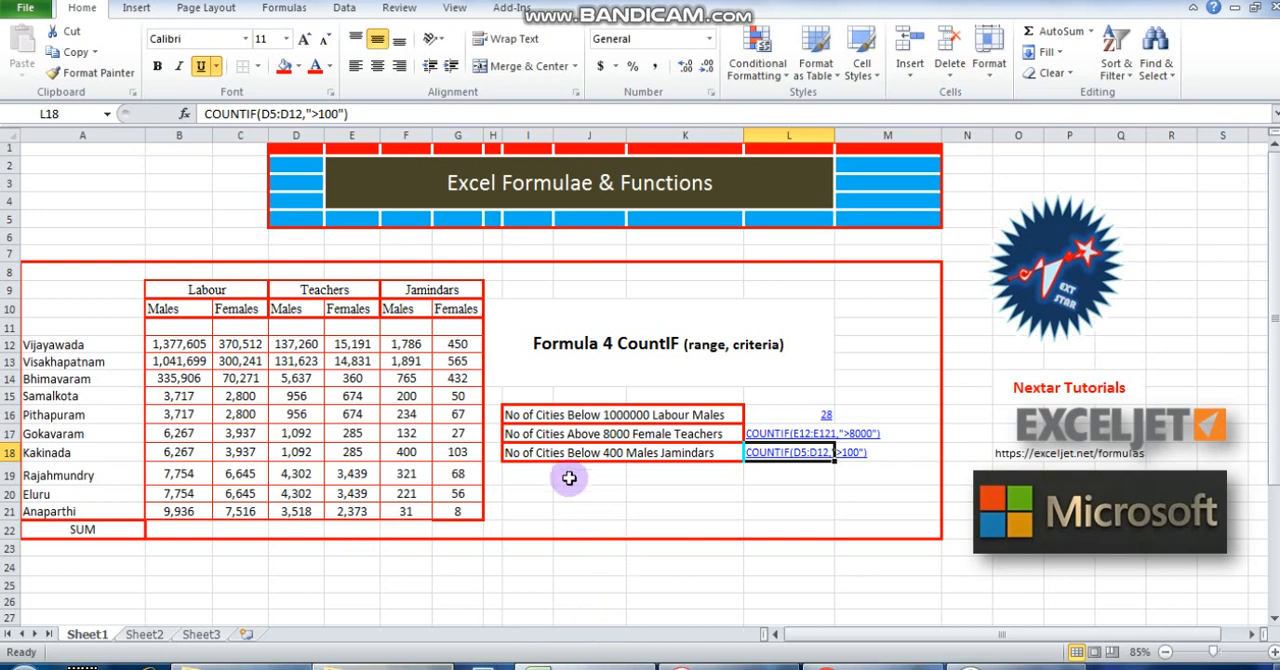
# Turn the COUNTIF text in L17 into a working formula by adding an equals sign at its start.
pyautogui.click(771, 430)
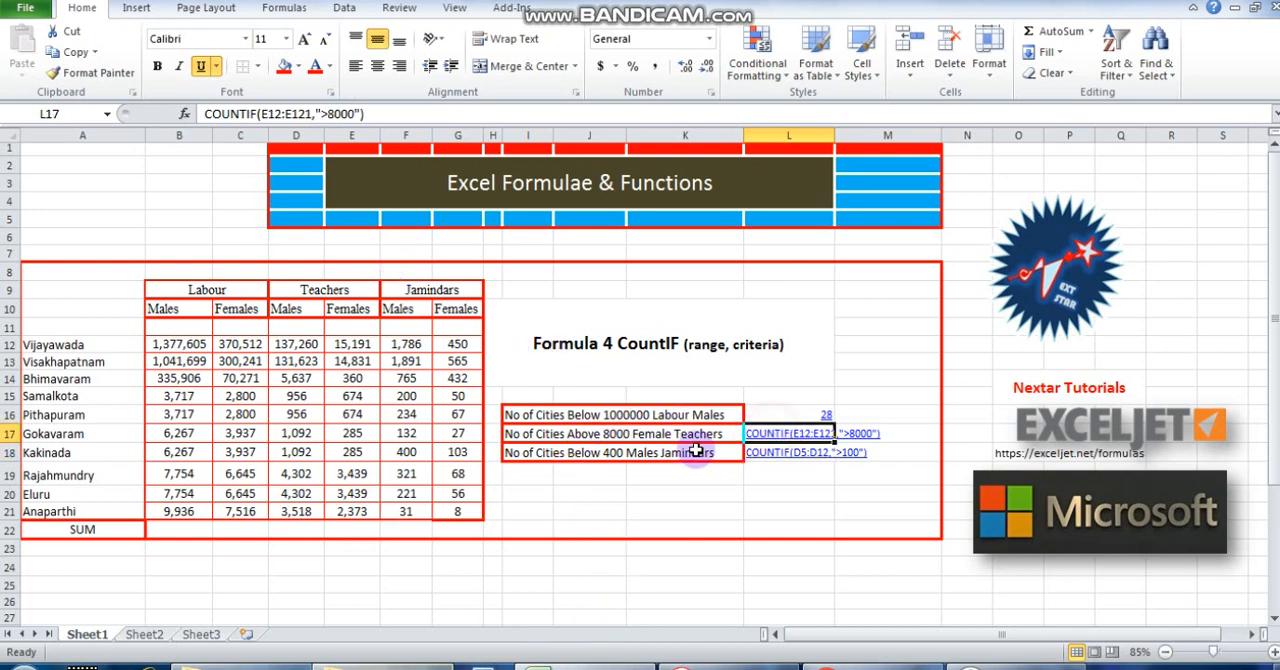
pyautogui.click(204, 113)
pyautogui.write('=')
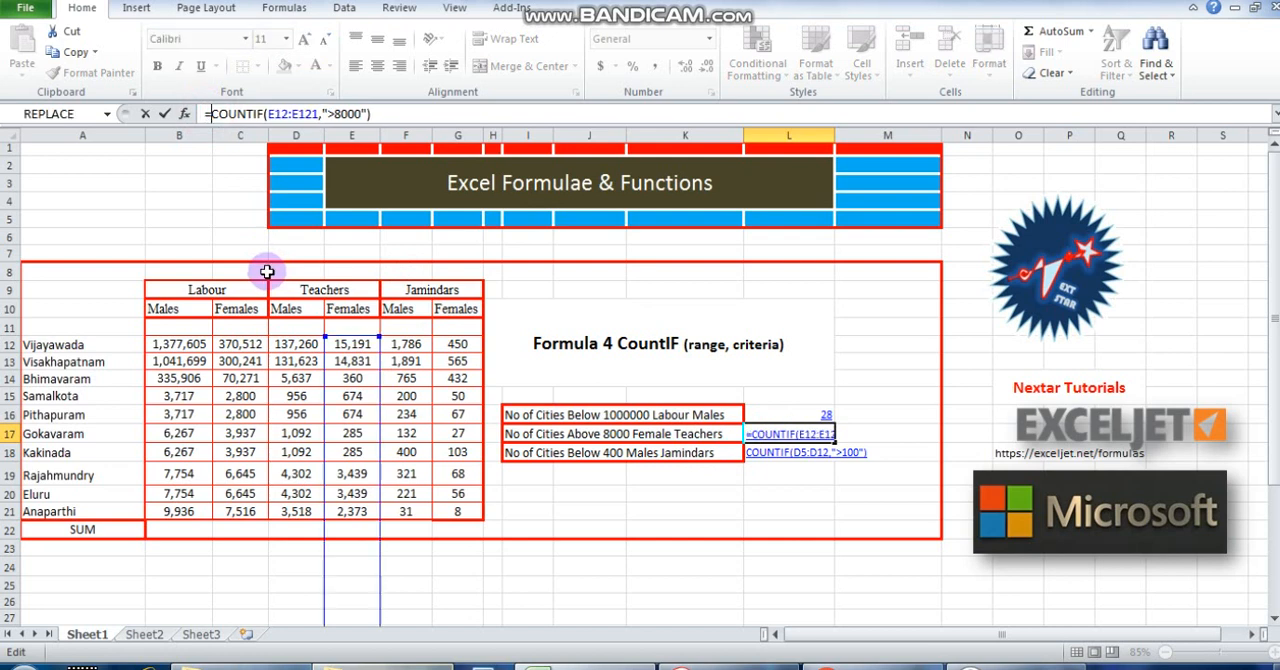
pyautogui.press('Return')
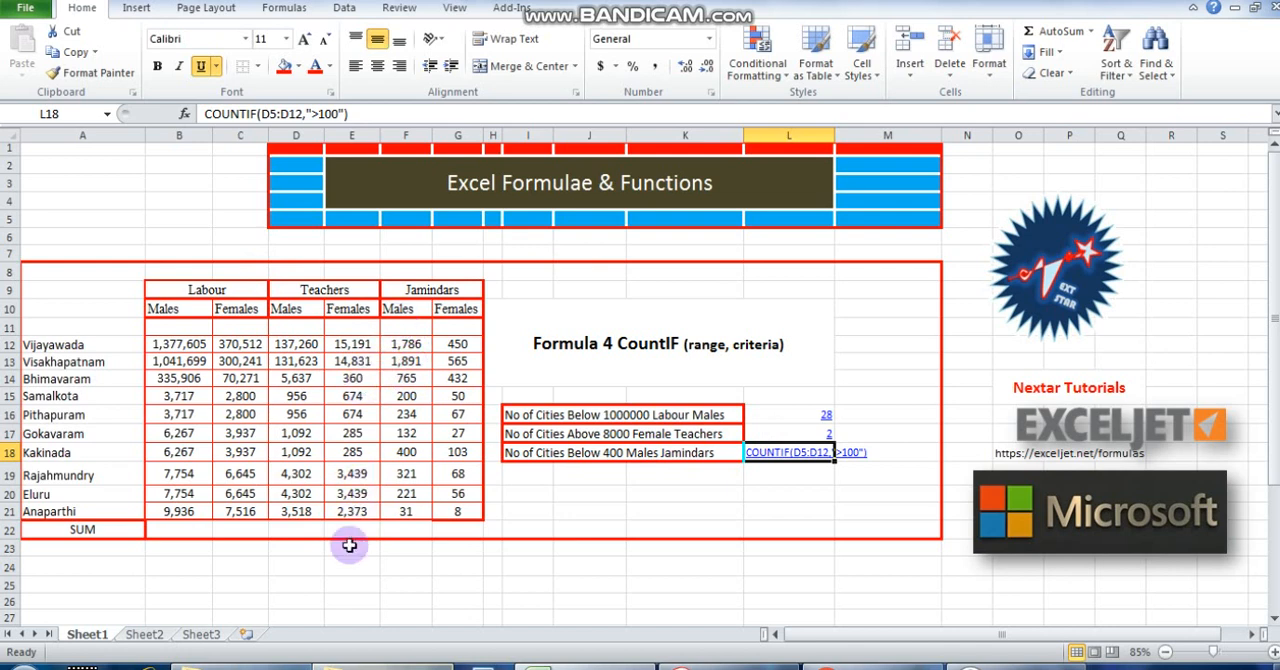
# Check the Teachers Females values of Anaparthi, Visakhapatnam and Vijayawada against the above-8000 criterion.
pyautogui.click(362, 511)
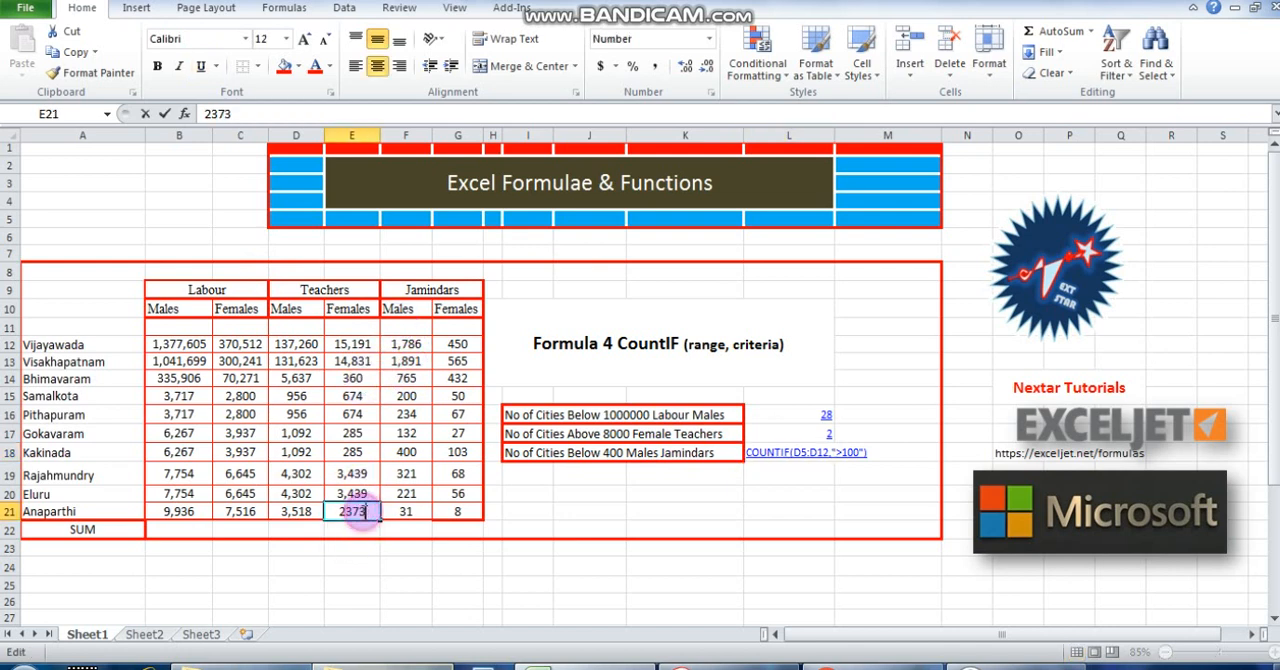
pyautogui.click(355, 362)
pyautogui.click(358, 346)
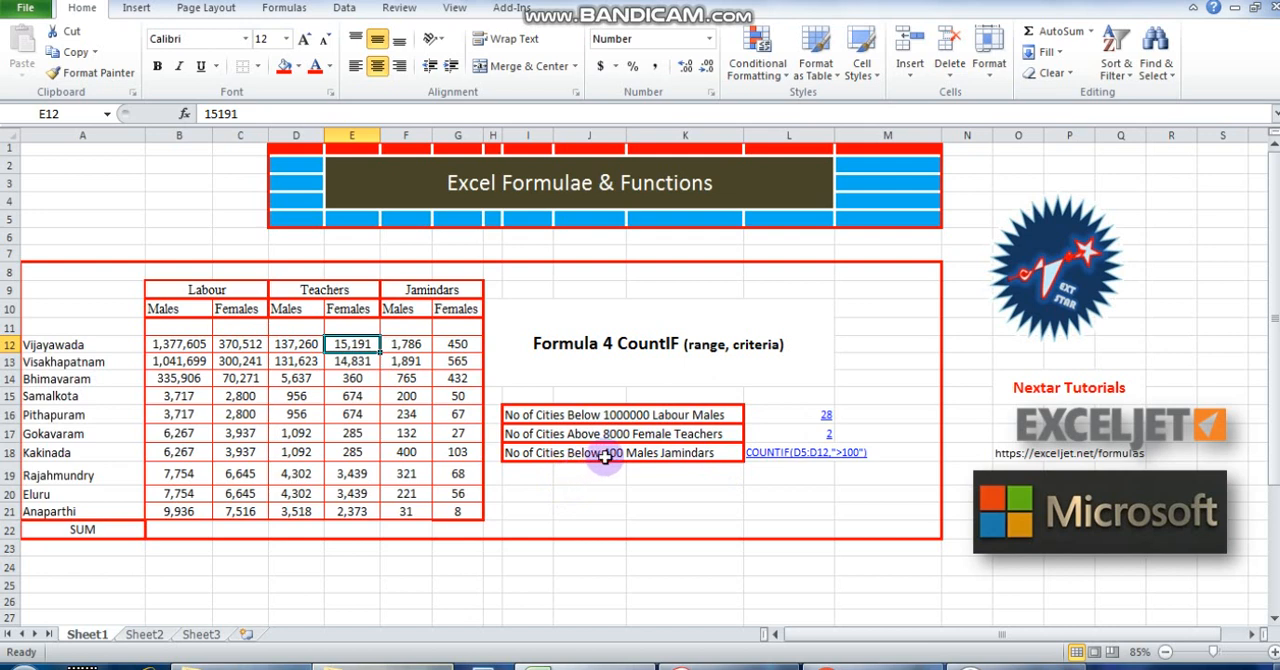
# Change L18's COUNTIF text for Males Jamindars to the range F12:F21 and the criterion "<400".
pyautogui.click(688, 452)
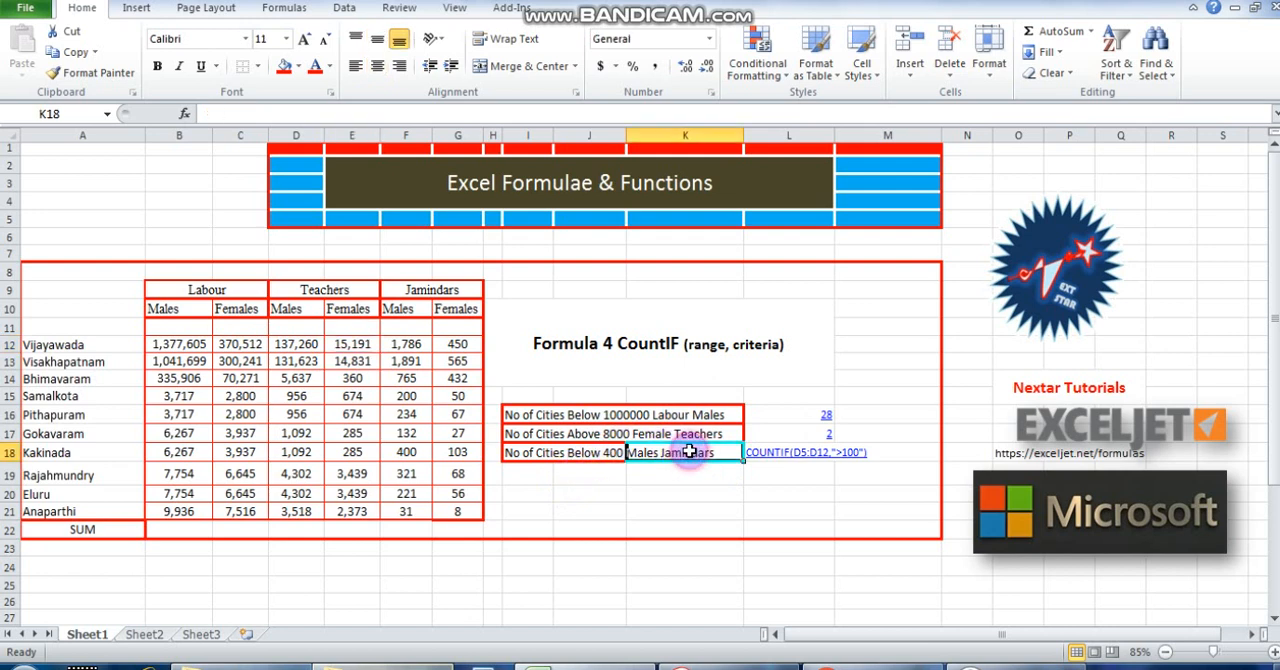
pyautogui.click(776, 458)
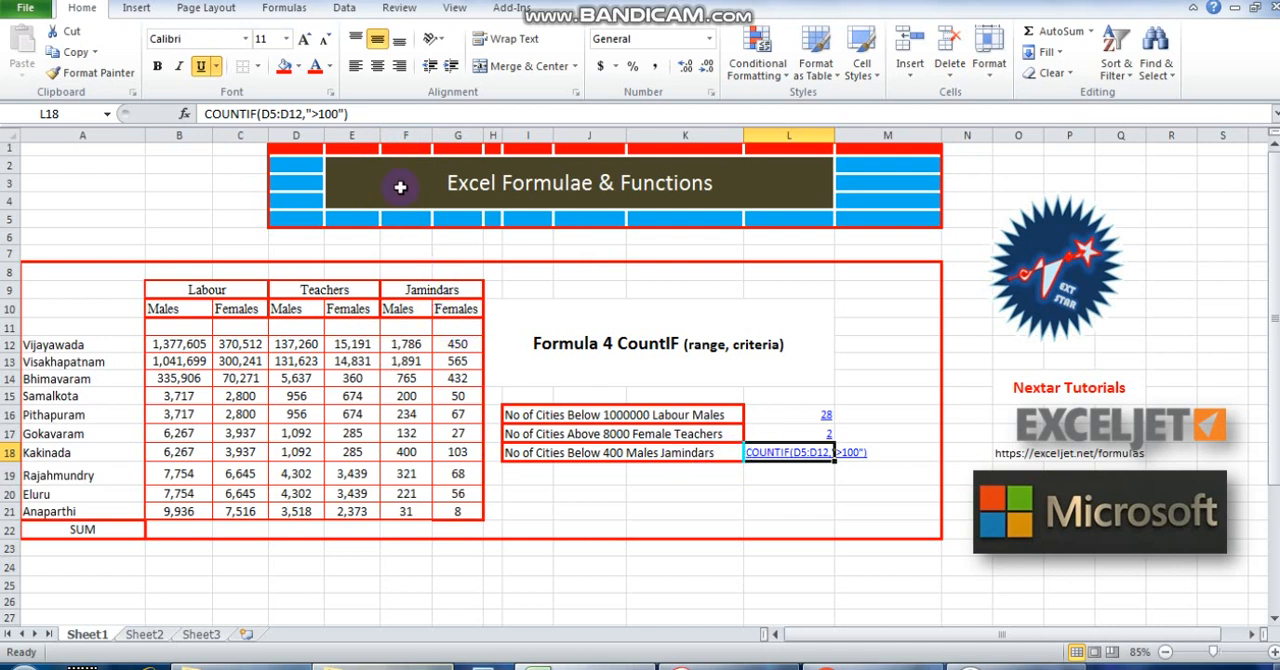
pyautogui.click(406, 135)
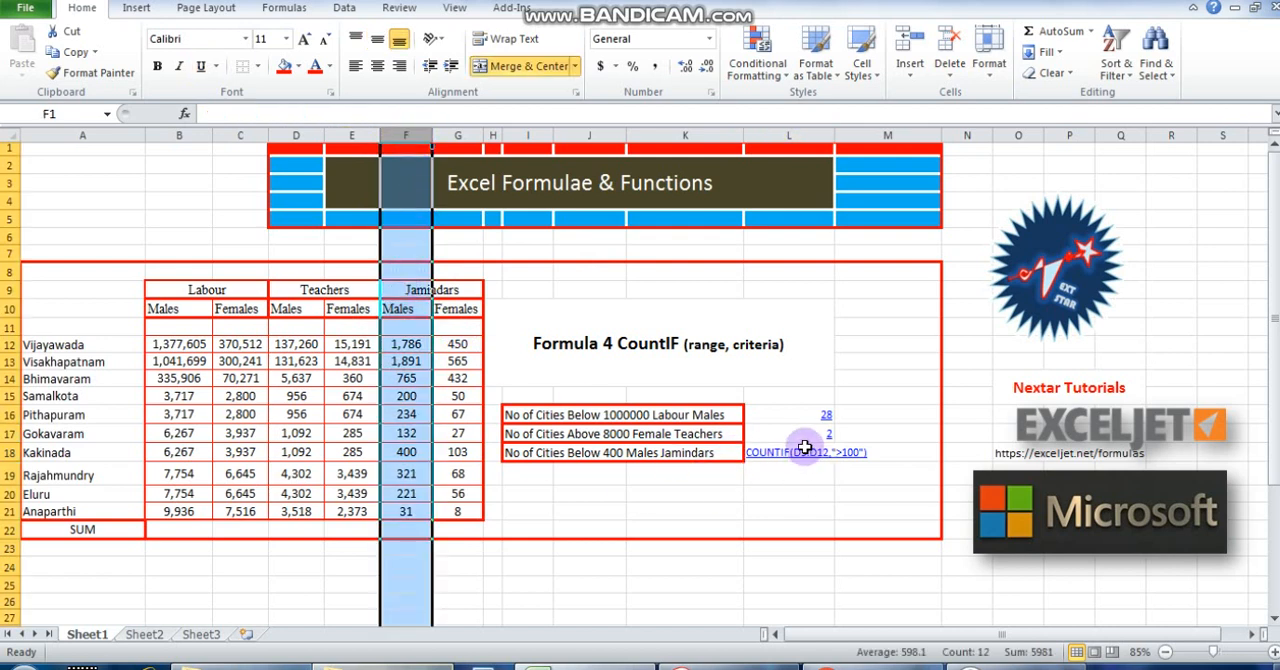
pyautogui.click(755, 452)
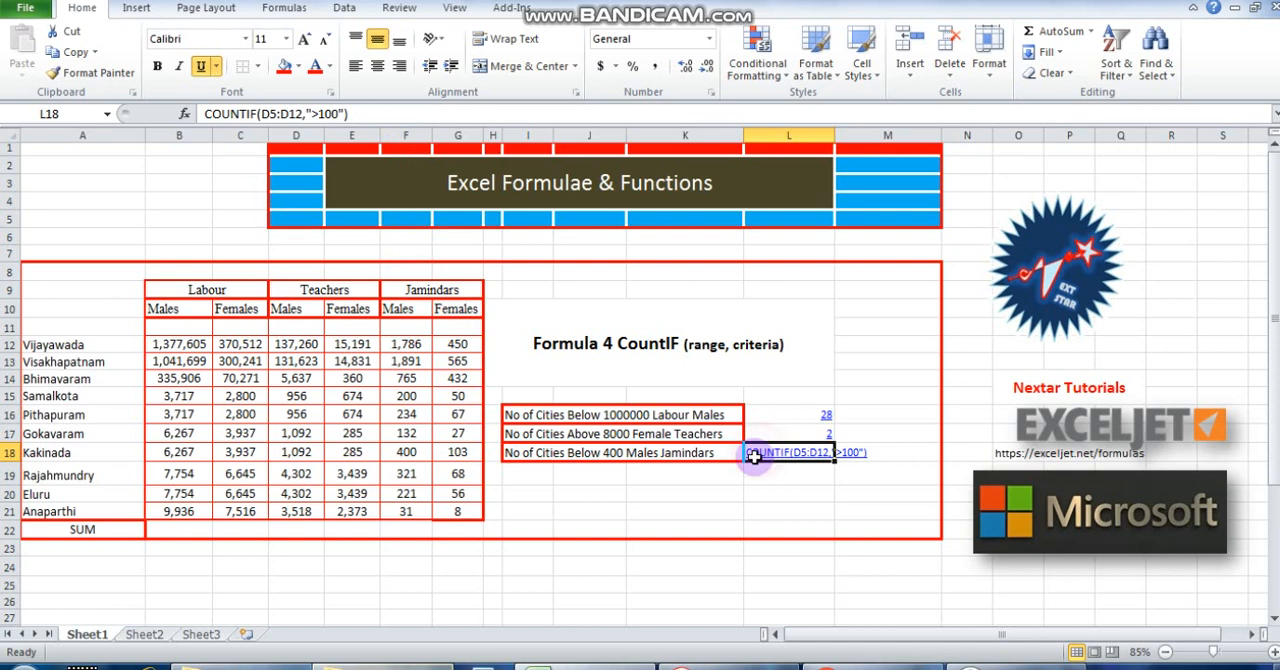
pyautogui.click(266, 113)
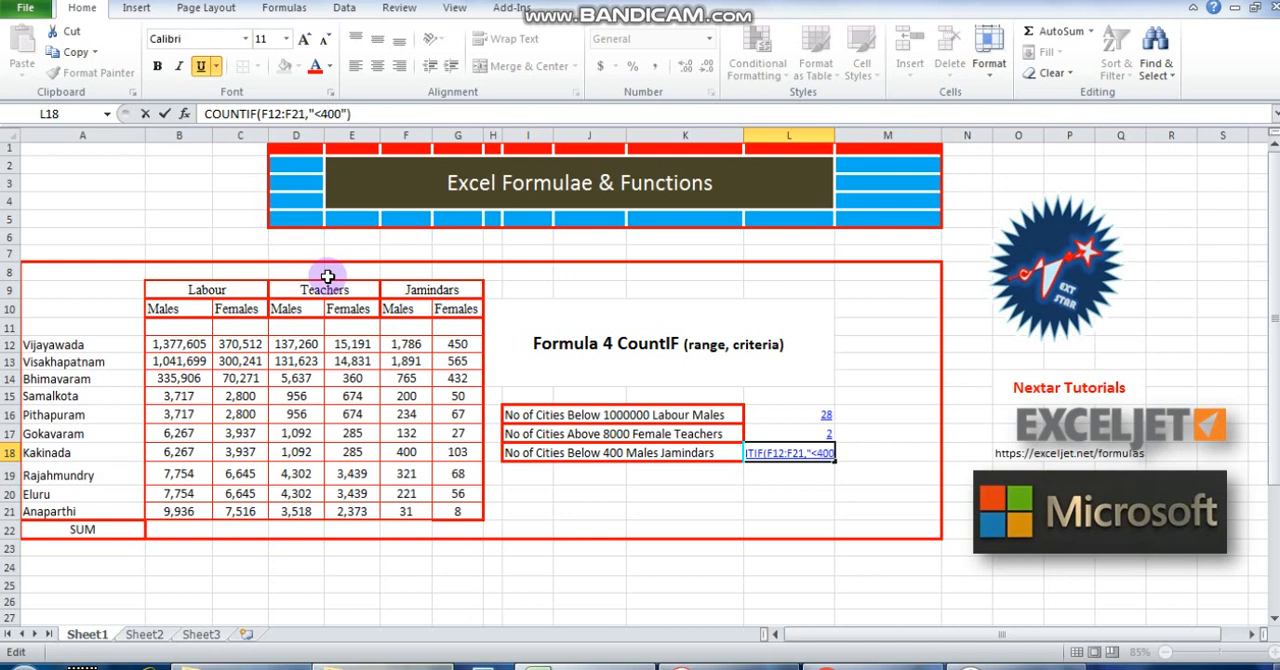
# Turn the COUNTIF text in L18 into a working formula by adding an equals sign at its start.
pyautogui.click(196, 113)
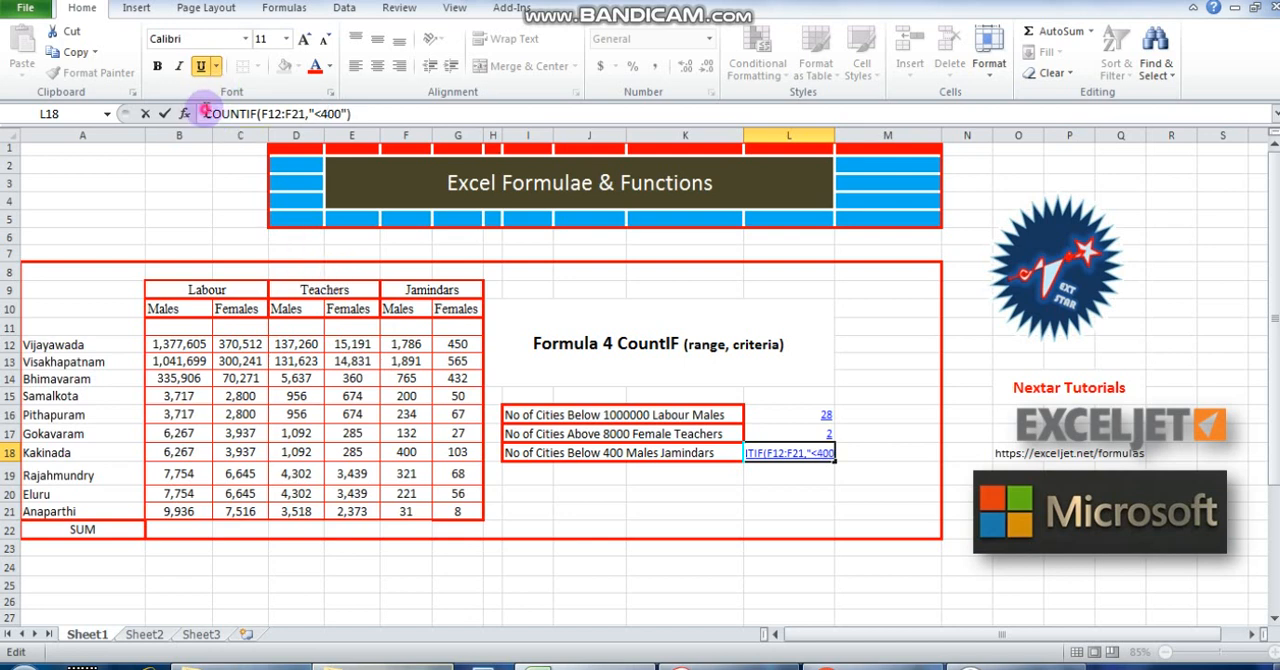
pyautogui.write('=')
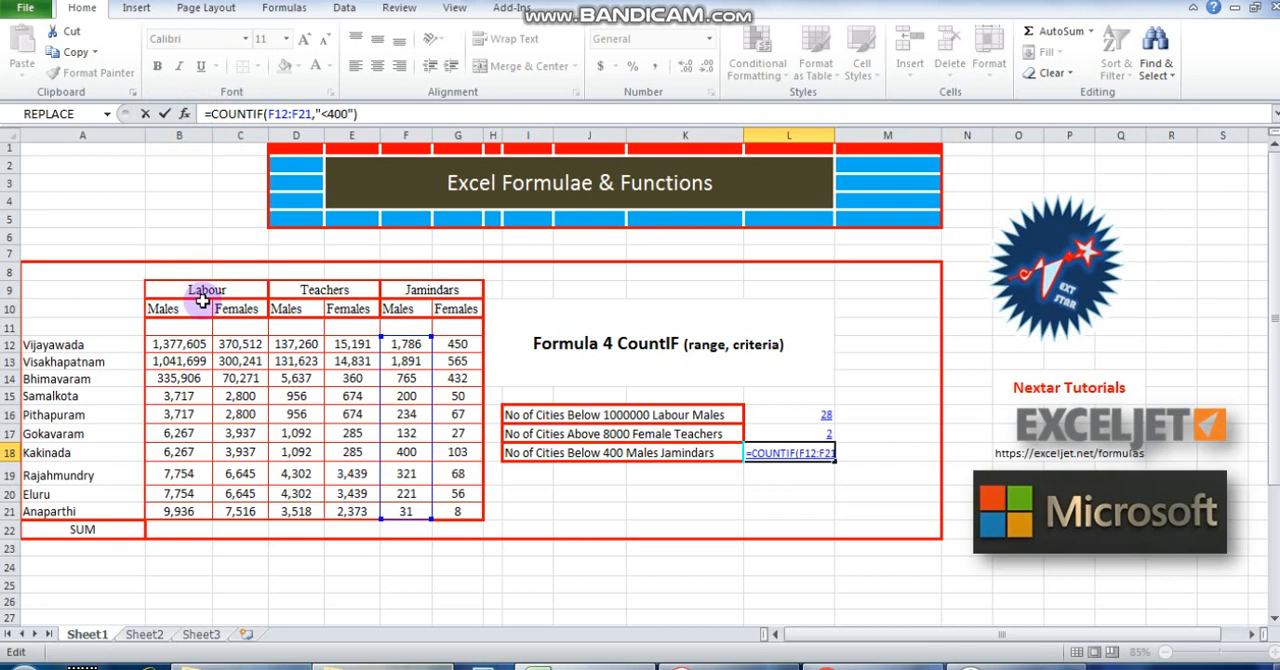
pyautogui.press('Return')
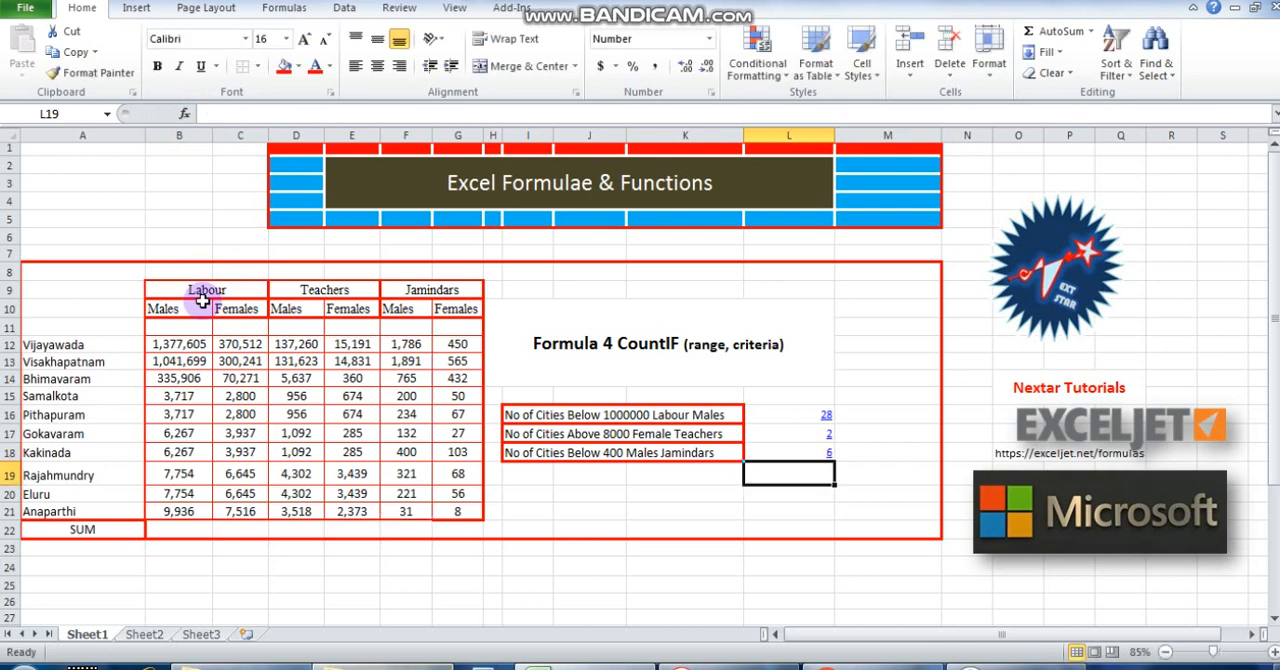
# Check the Jamindars Females values from Samalkota down to Anaparthi against the below-400 criterion.
pyautogui.click(462, 415)
pyautogui.click(458, 433)
pyautogui.click(463, 452)
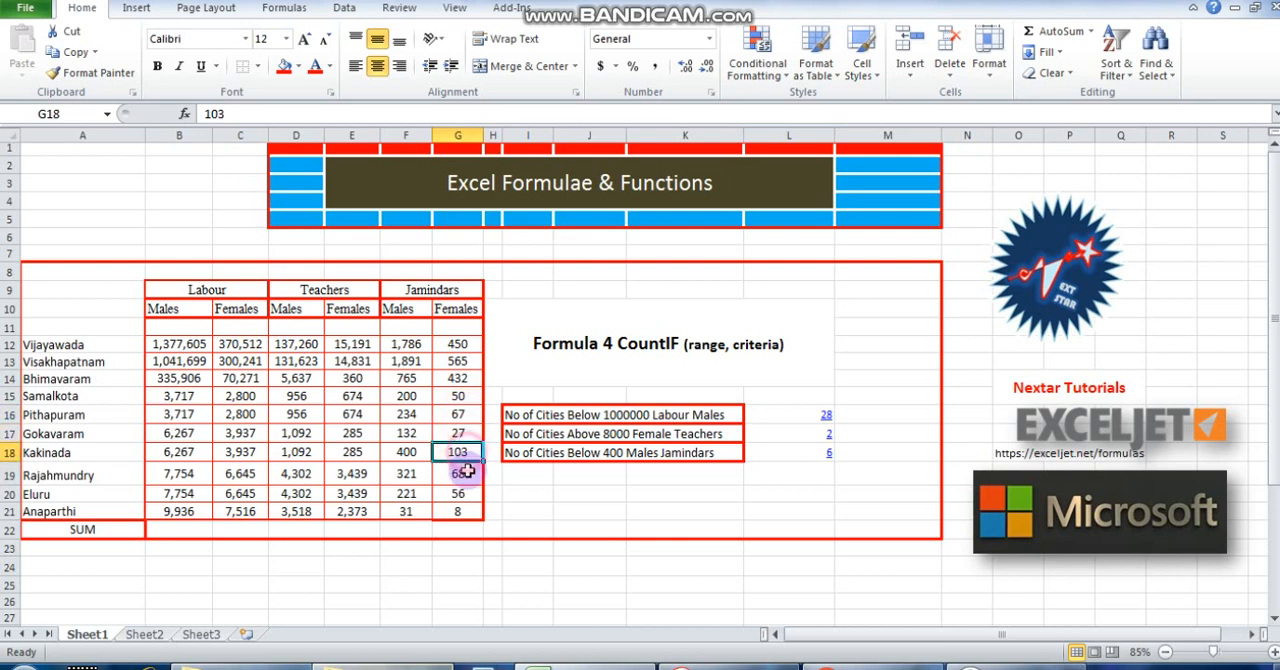
pyautogui.click(462, 474)
pyautogui.click(464, 512)
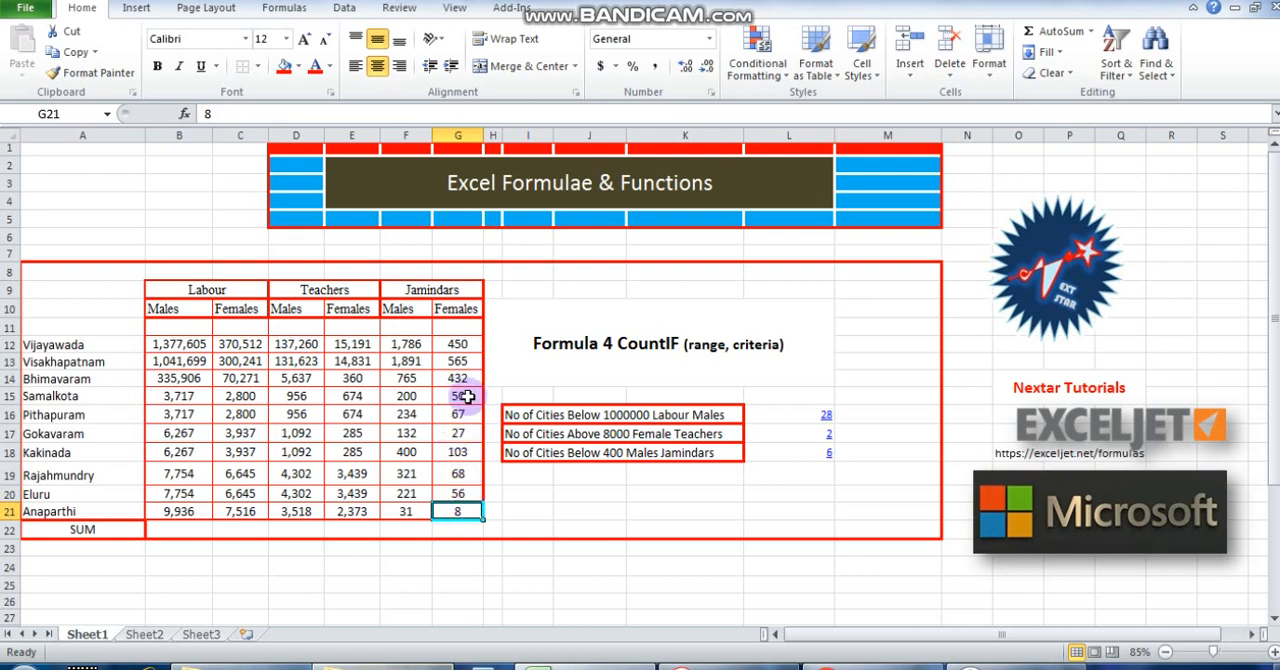
pyautogui.click(468, 396)
pyautogui.click(467, 414)
pyautogui.click(466, 433)
pyautogui.click(467, 452)
pyautogui.click(468, 473)
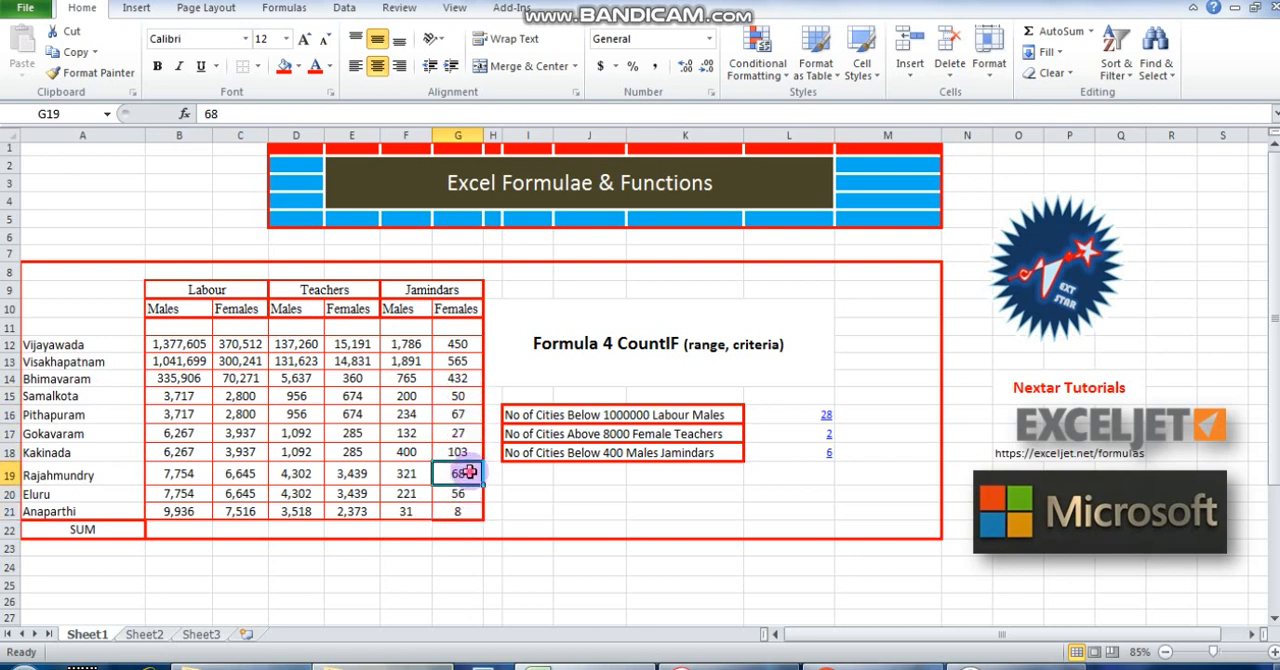
pyautogui.click(466, 493)
pyautogui.click(460, 511)
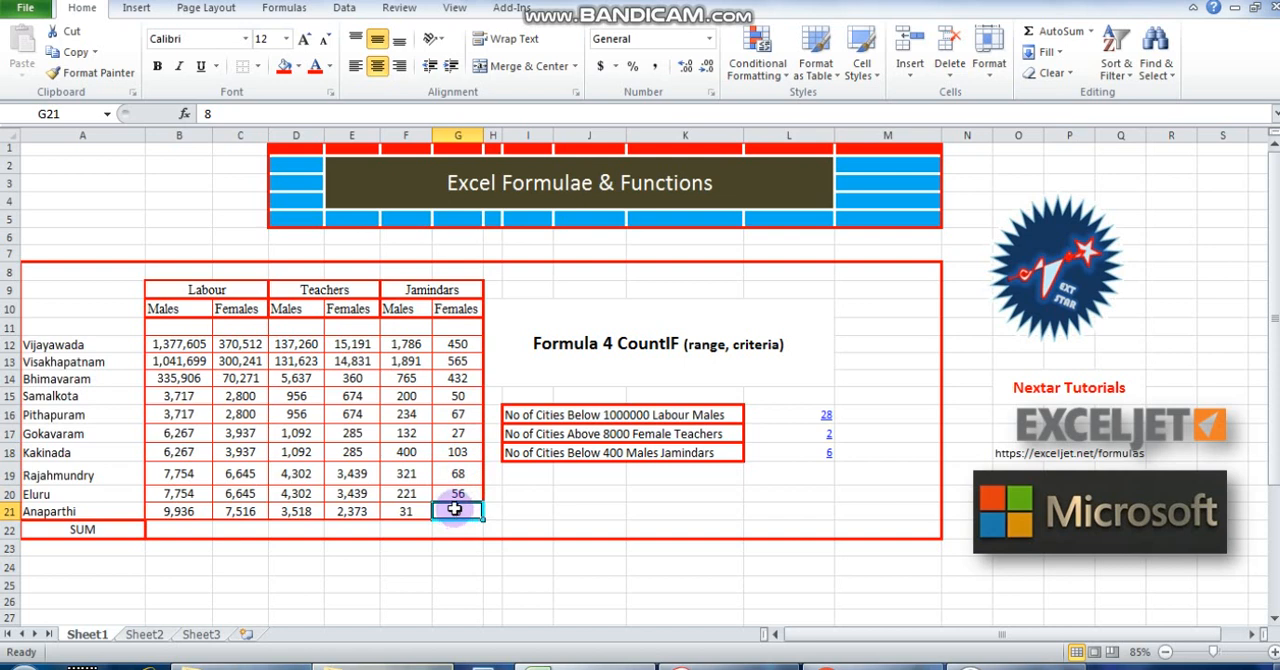
# Check the Jamindars Males values from Samalkota to Anaparthi, including Kakinada's, against the below-400 criterion.
pyautogui.click(422, 396)
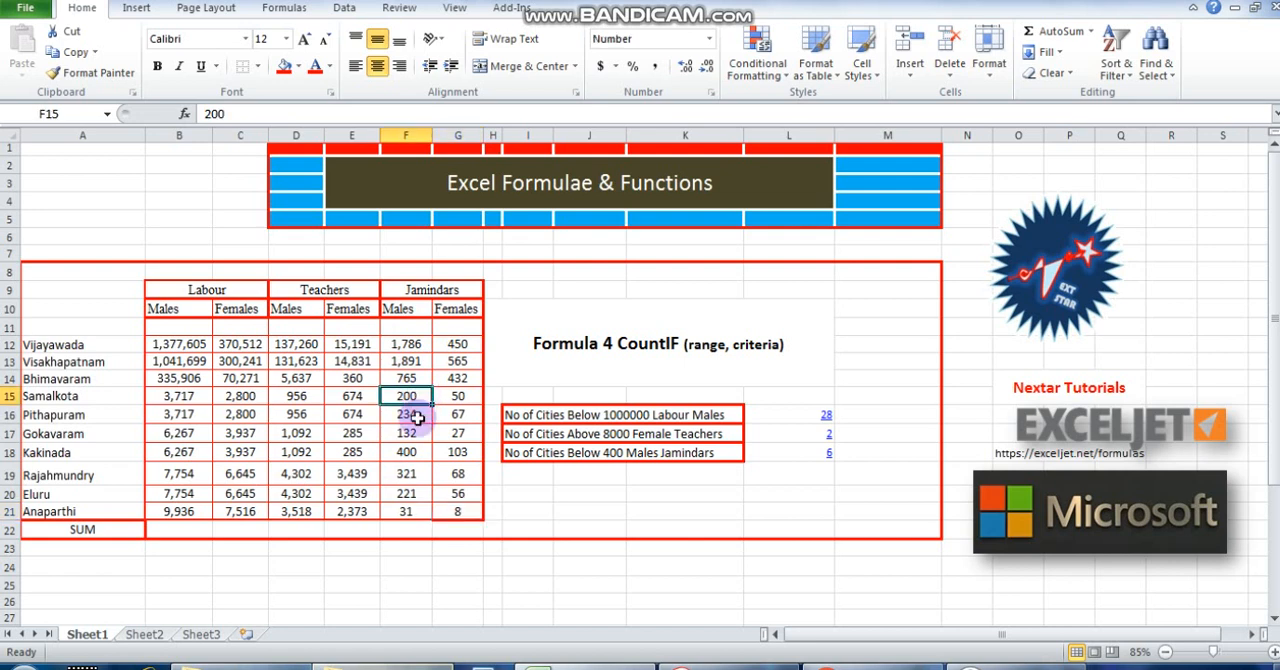
pyautogui.doubleClick(421, 414)
pyautogui.click(424, 433)
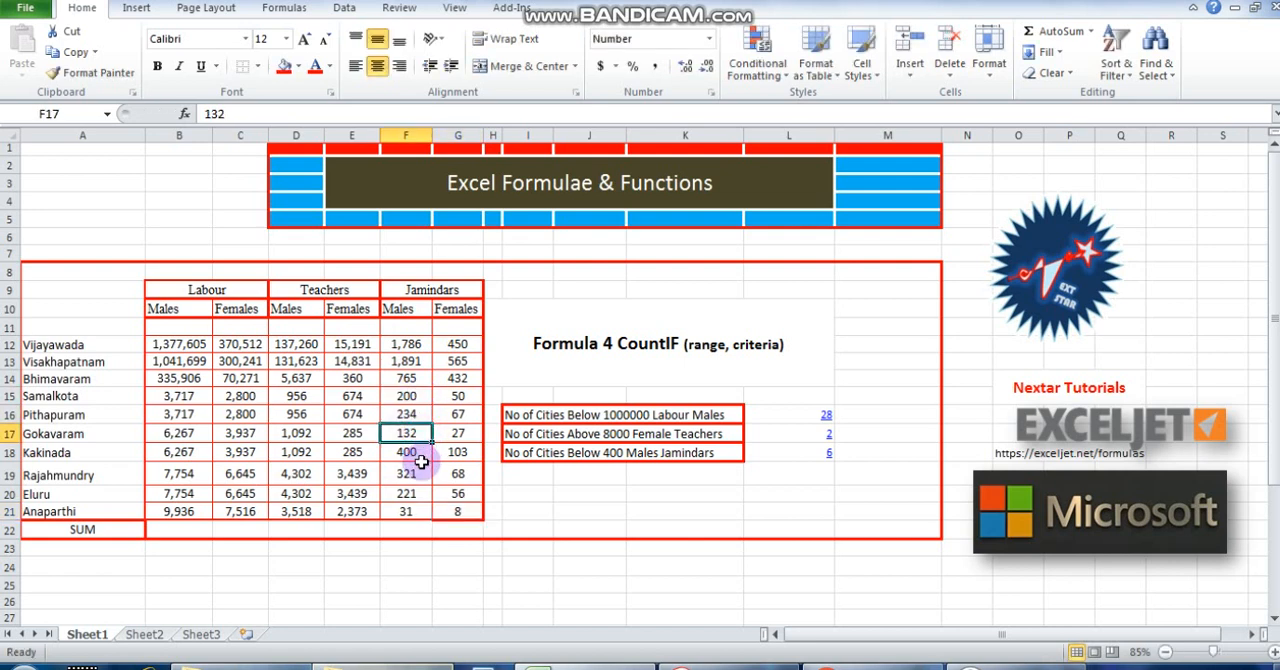
pyautogui.click(418, 474)
pyautogui.click(418, 496)
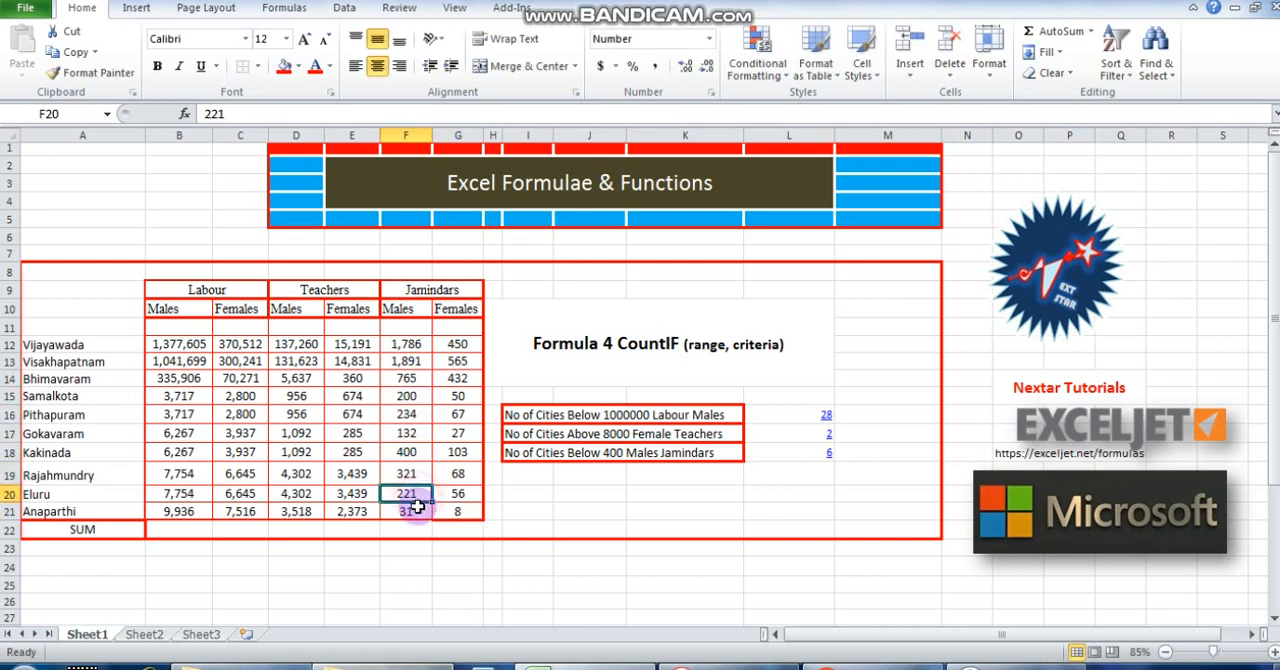
pyautogui.click(412, 510)
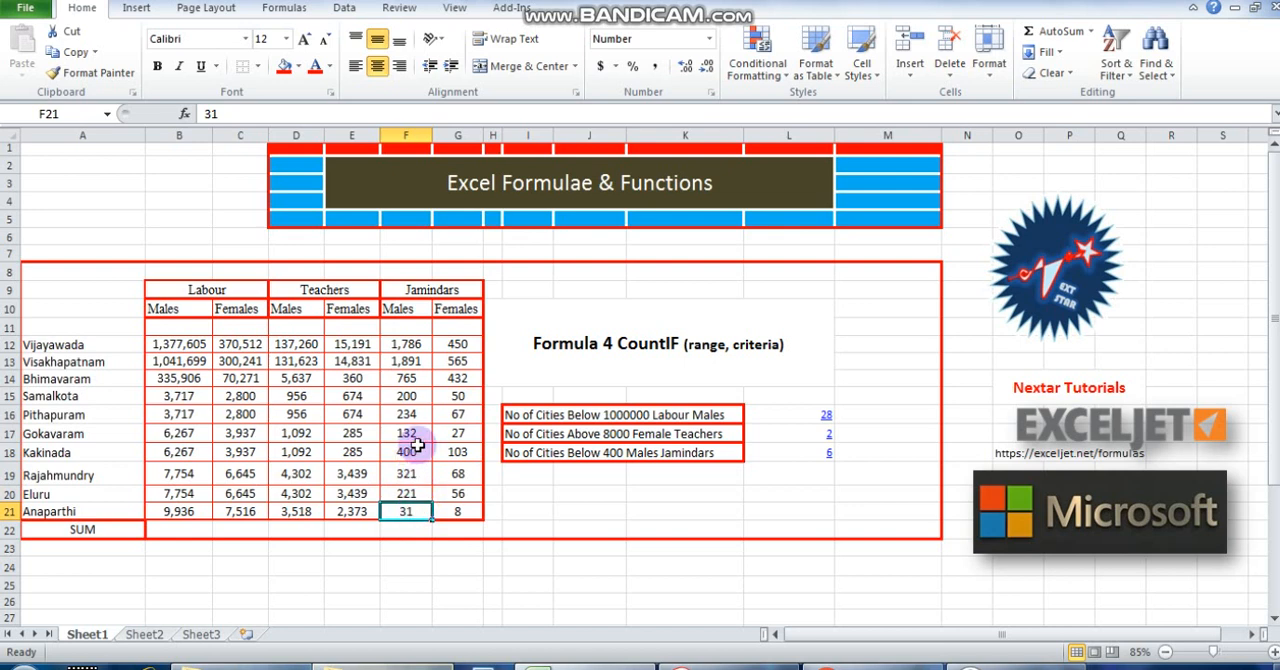
pyautogui.click(416, 450)
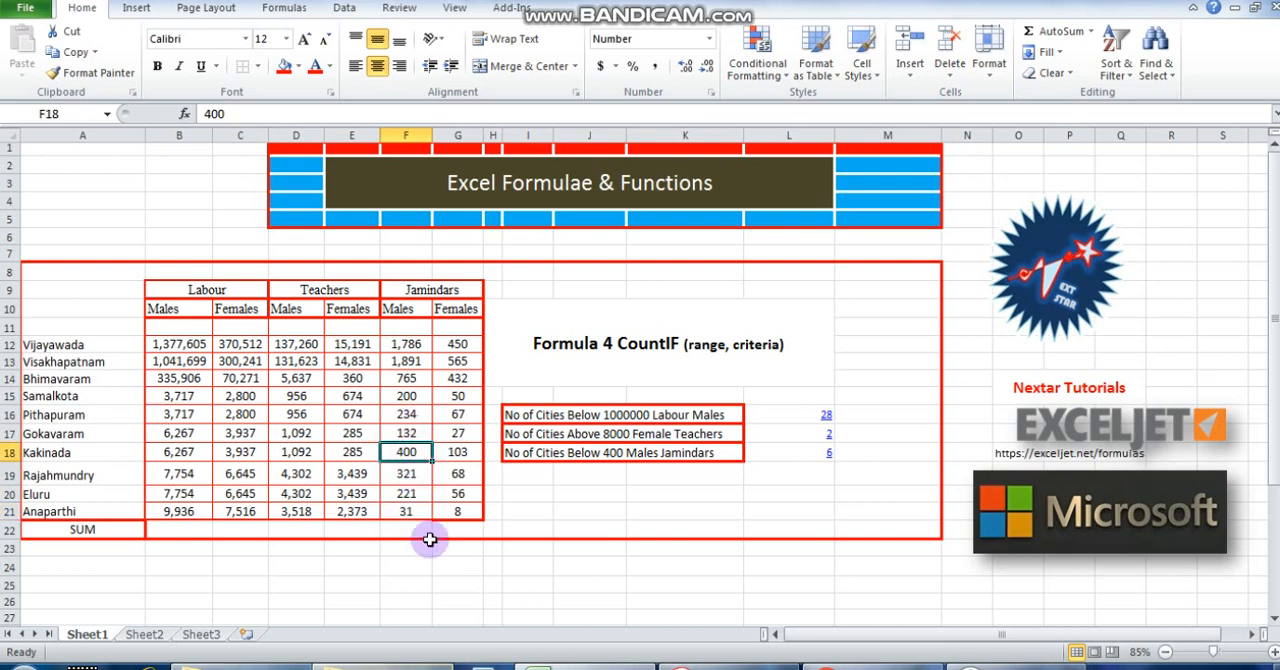
pyautogui.click(587, 453)
# Change the criterion of the Males Jamindars COUNTIF formula in L18 to "<=400".
pyautogui.click(818, 452)
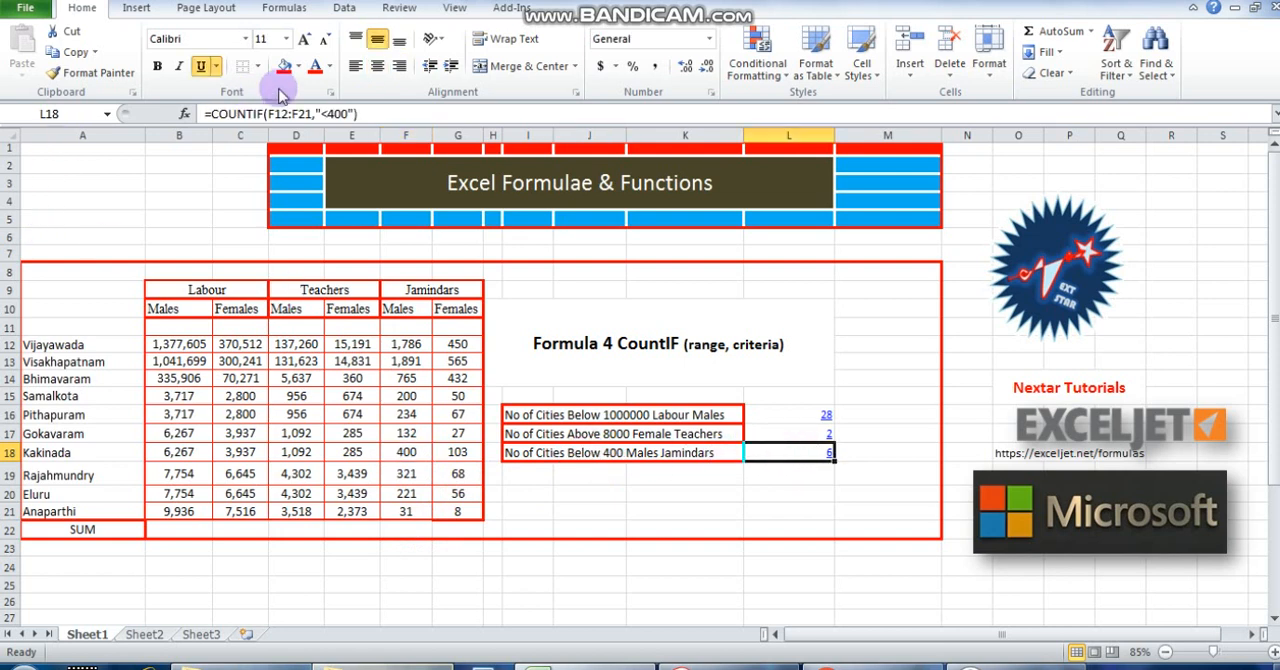
pyautogui.click(307, 115)
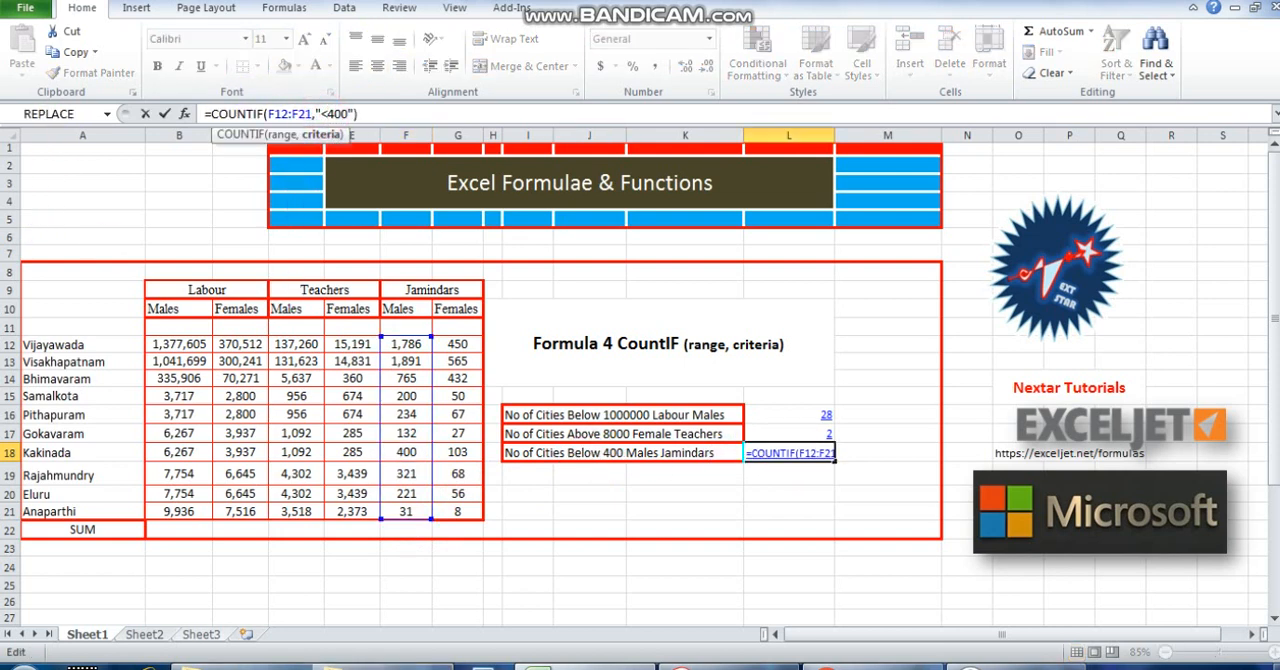
pyautogui.press('Return')
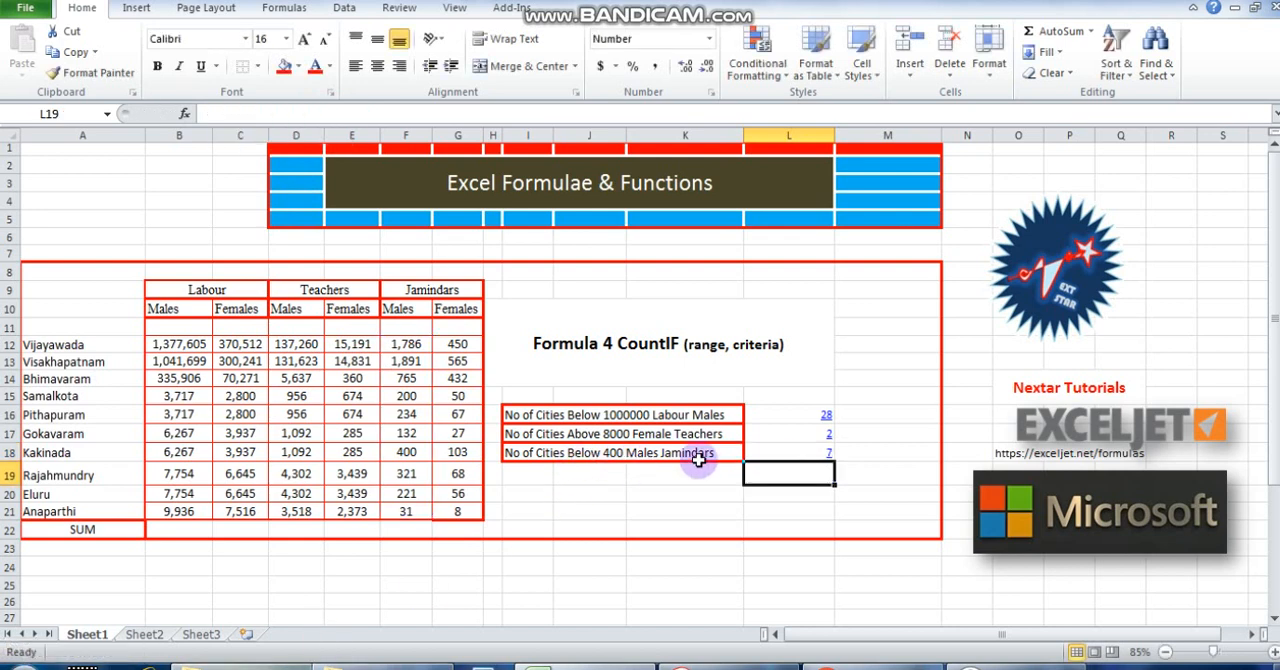
pyautogui.click(755, 452)
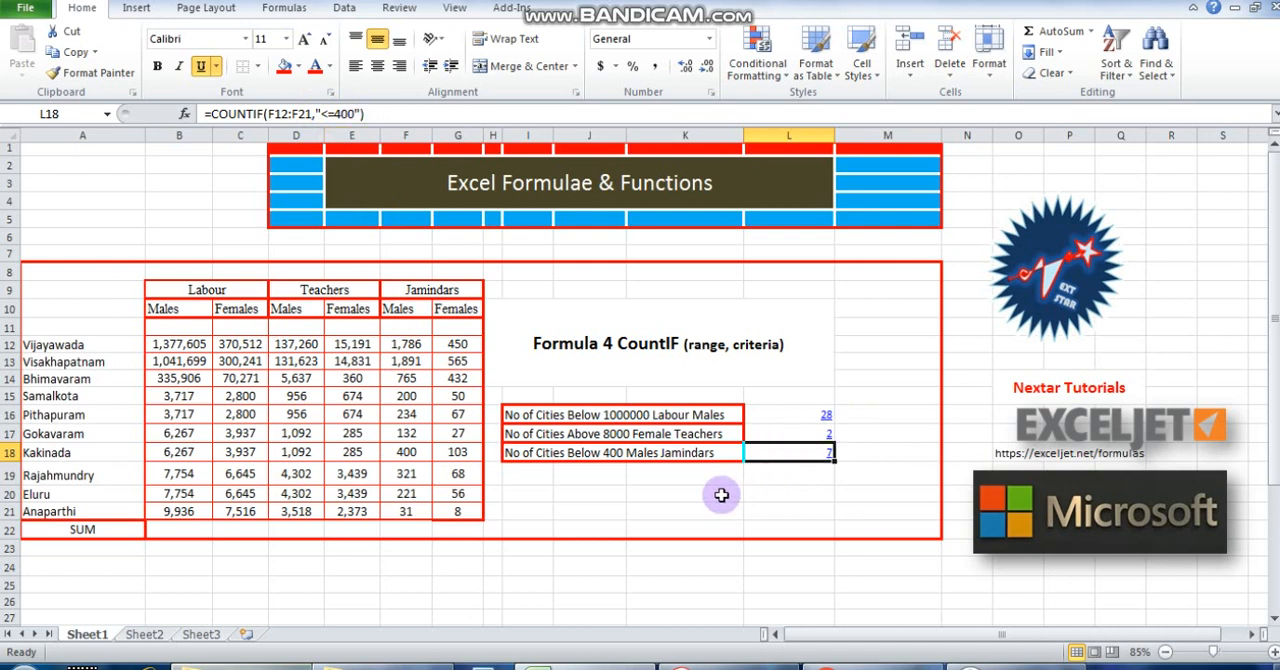
pyautogui.click(640, 490)
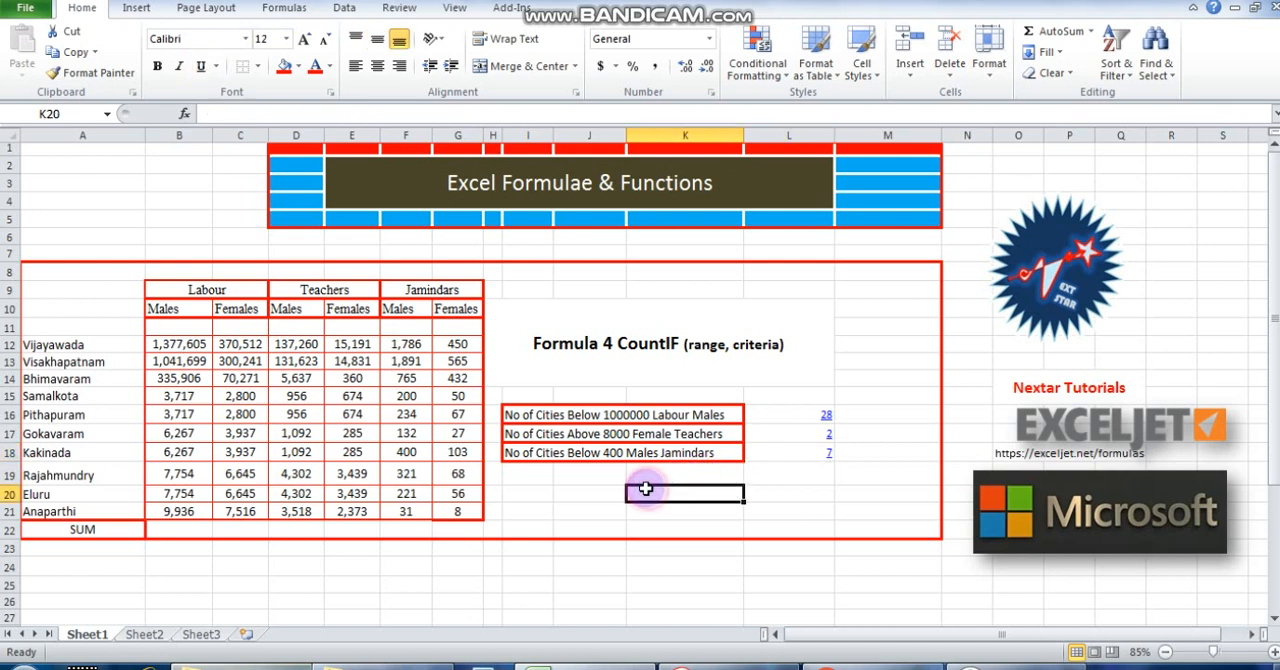